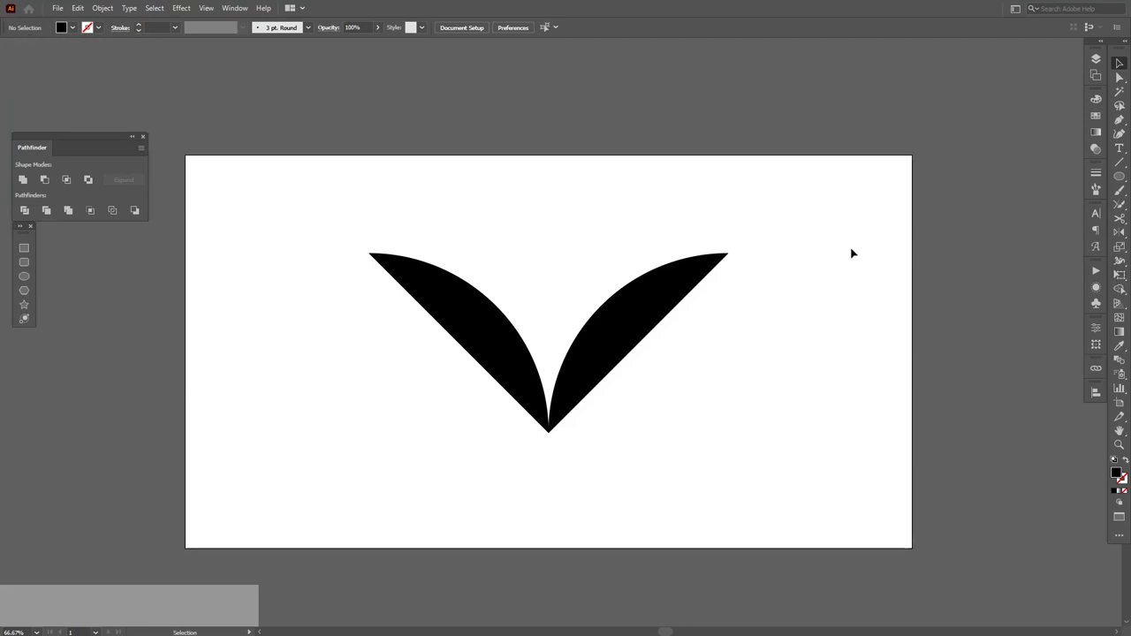
Reset to the default white fill and black 1 pt stroke, cycle screen modes, then return to the Selection tool.
key("d")
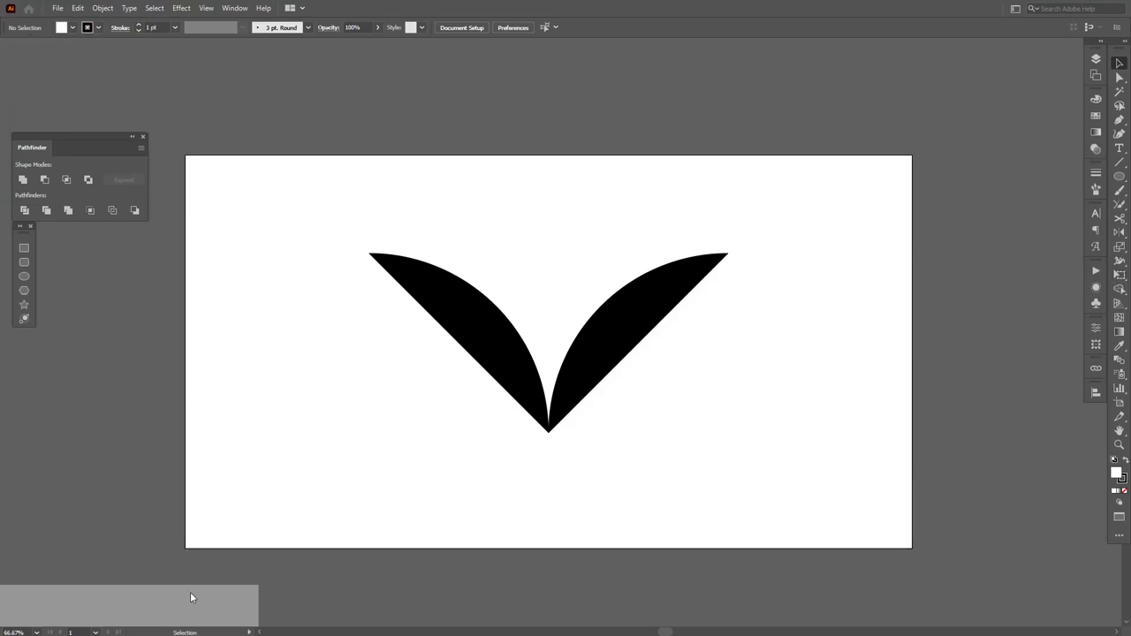
key("f")
key("s")
key("f")
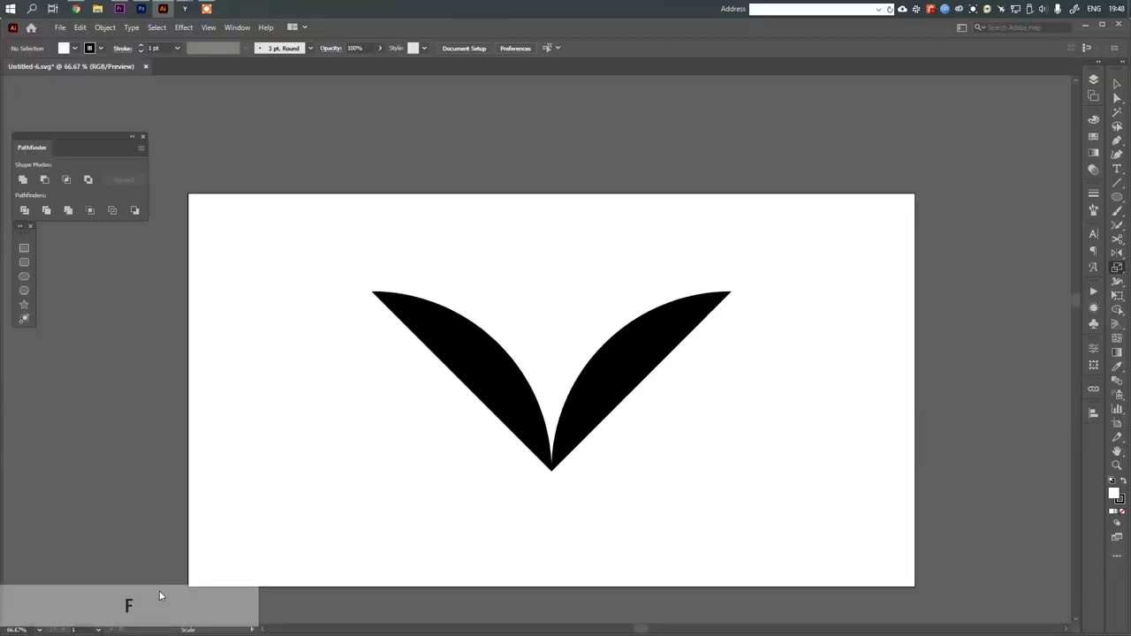
key("v")
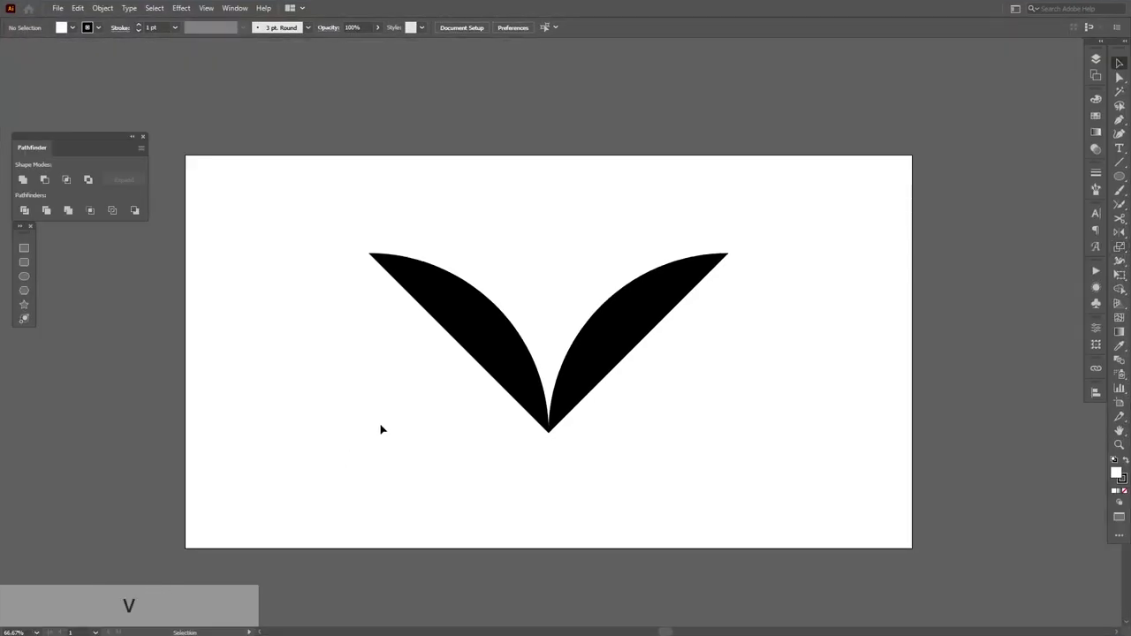
left_click(1120, 177)
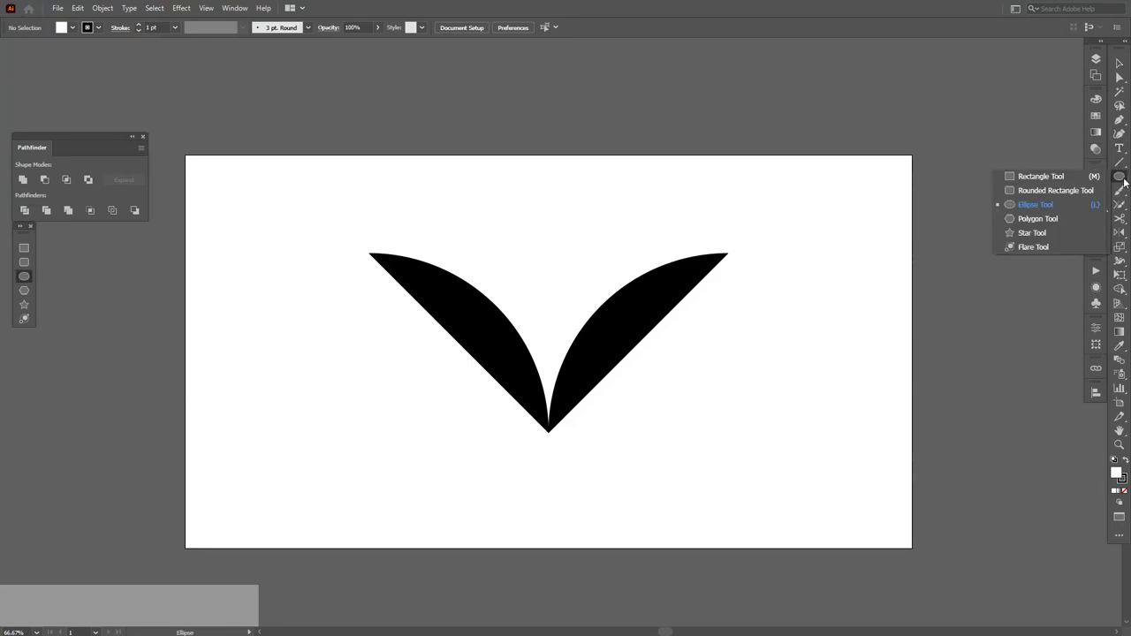
left_click(1058, 218)
key("v")
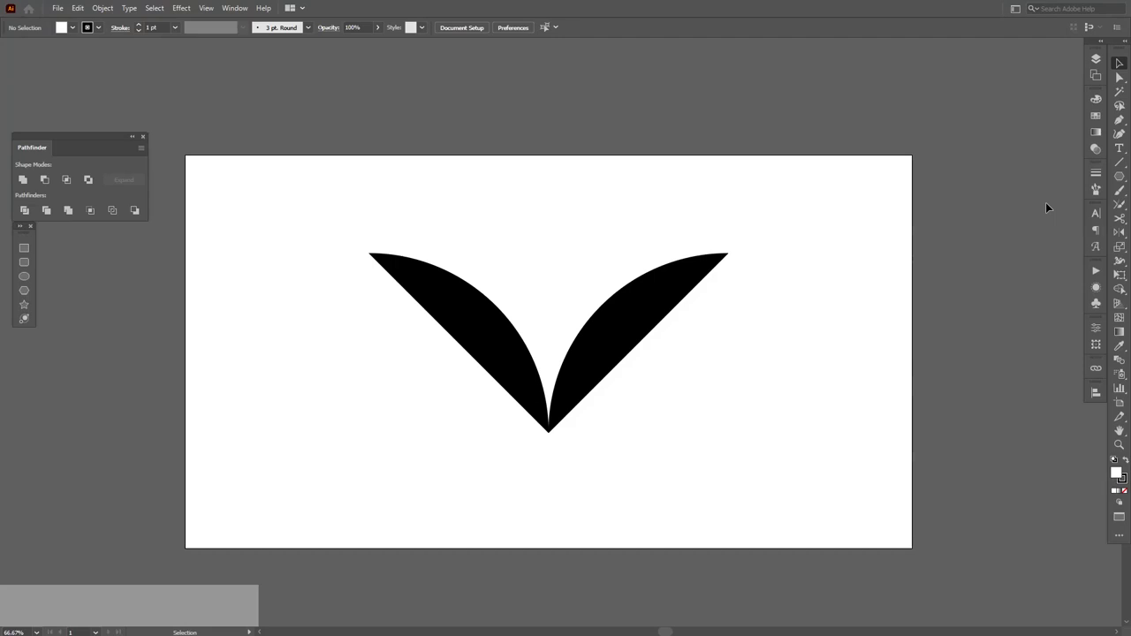
left_click(1119, 176)
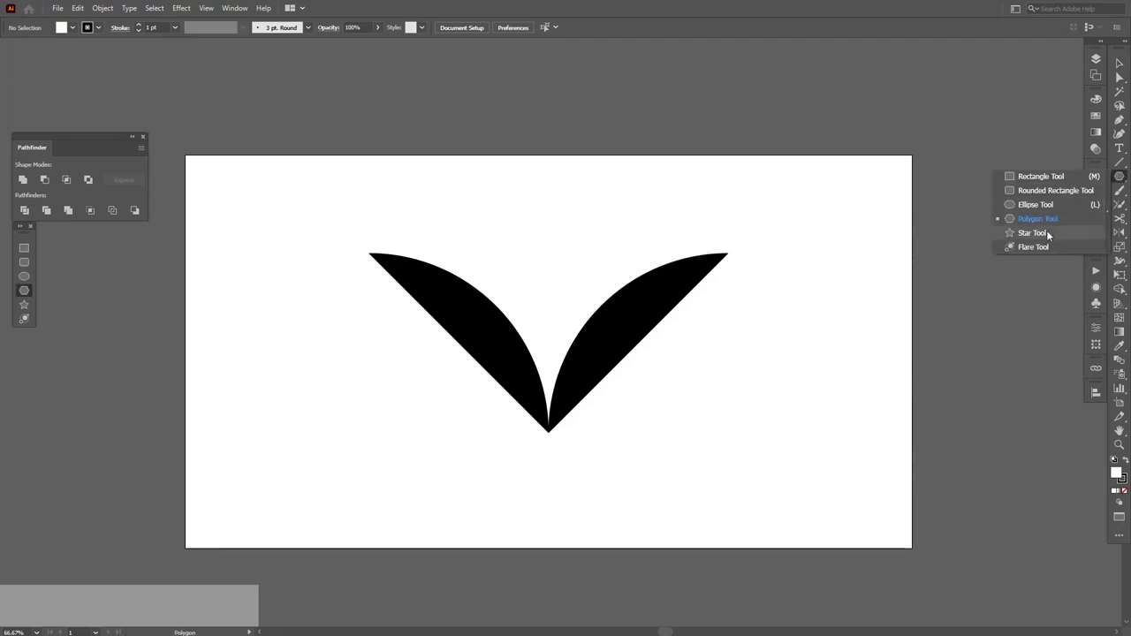
left_click(1041, 176)
key("v")
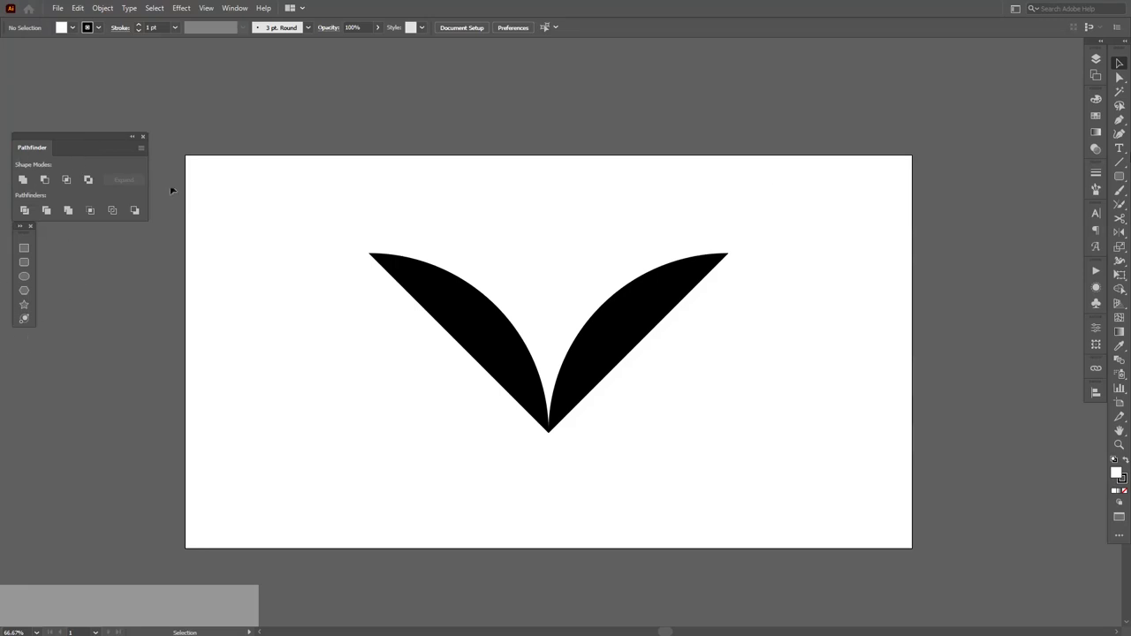
Tear off the Rounded Rectangle shape-tools flyout as a vertical floating strip docked under Pathfinder.
left_click(1119, 179)
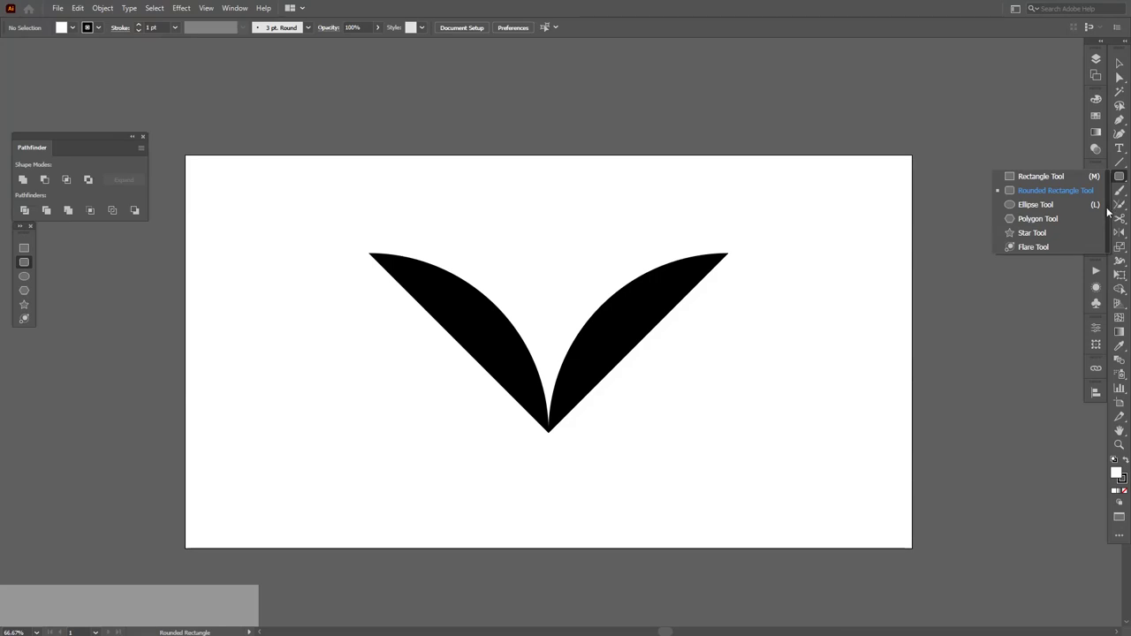
left_click(1108, 219)
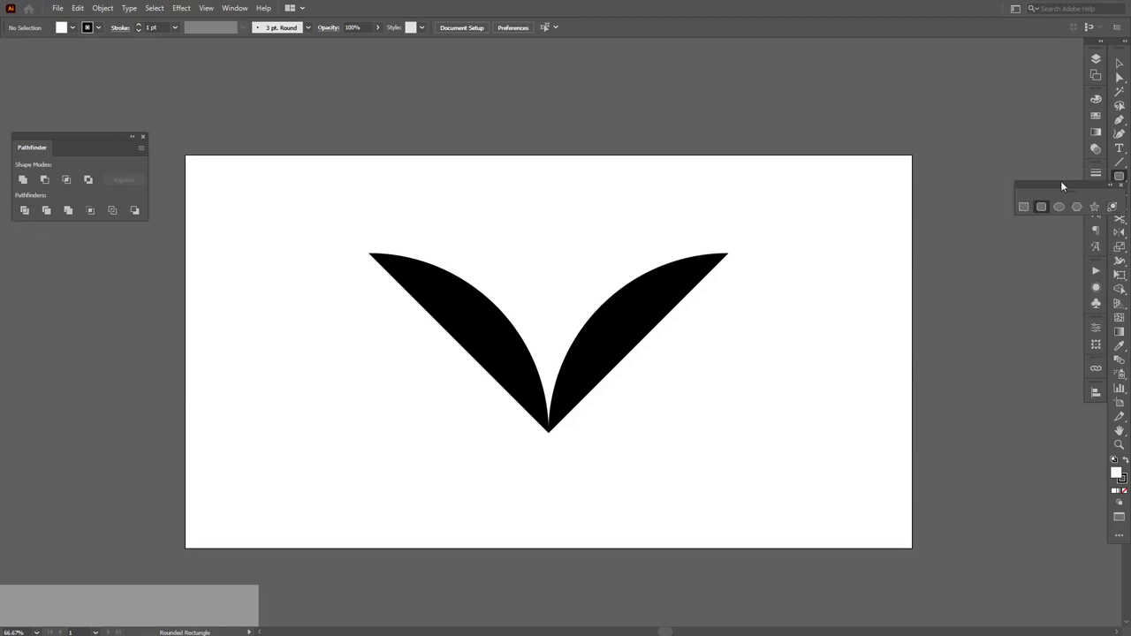
left_click_drag(1061, 180, 617, 112)
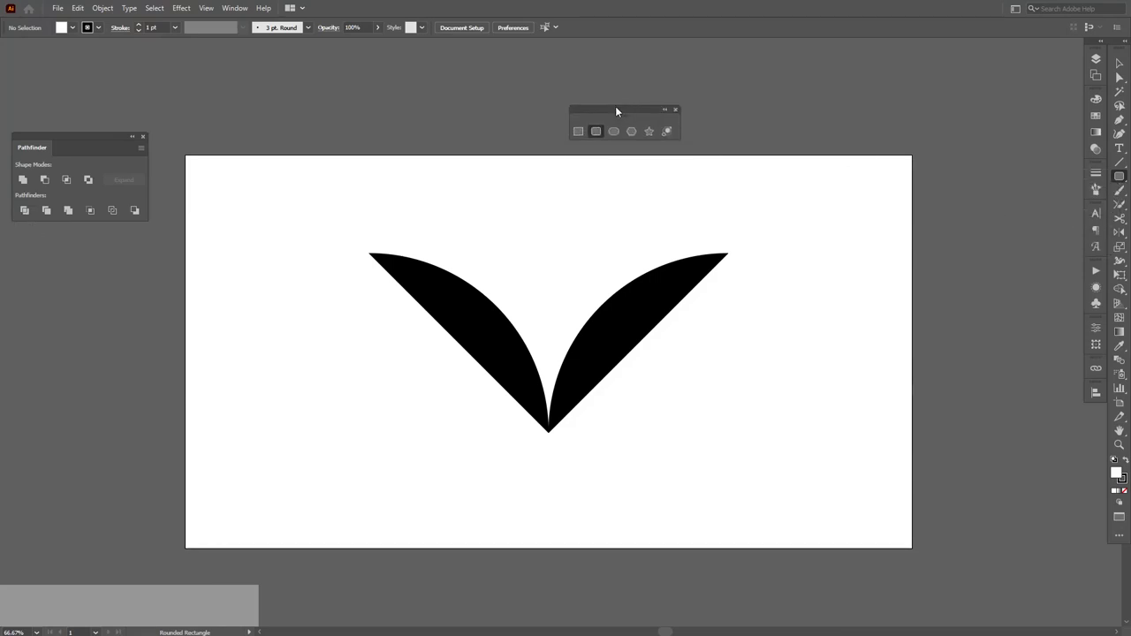
left_click(665, 111)
left_click_drag(590, 118, 31, 237)
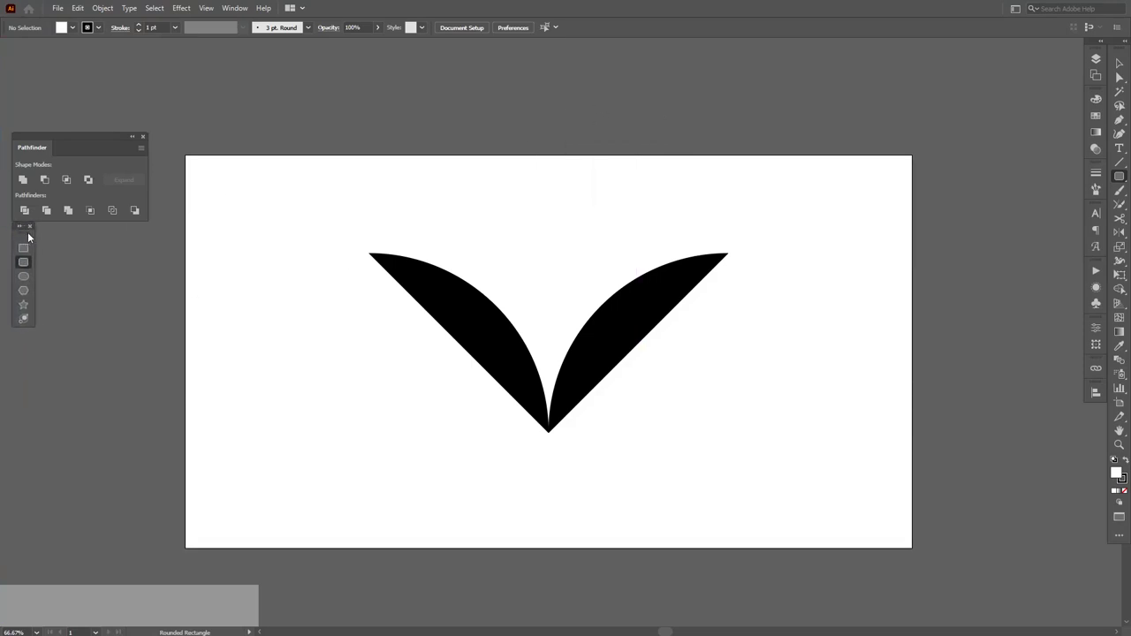
left_click(1118, 64)
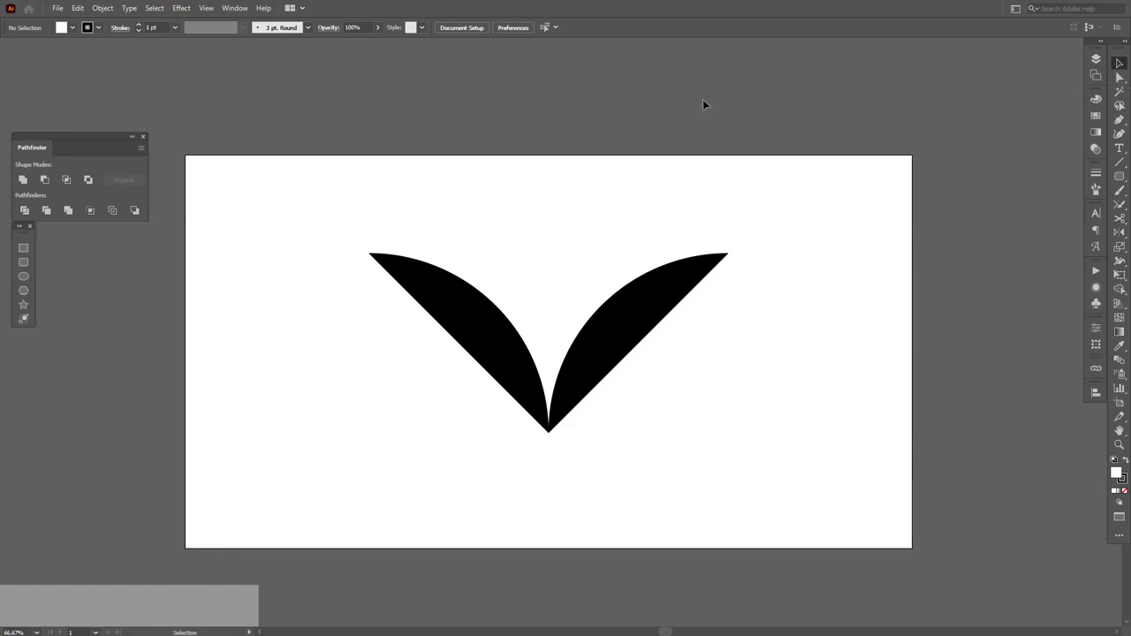
left_click(59, 5)
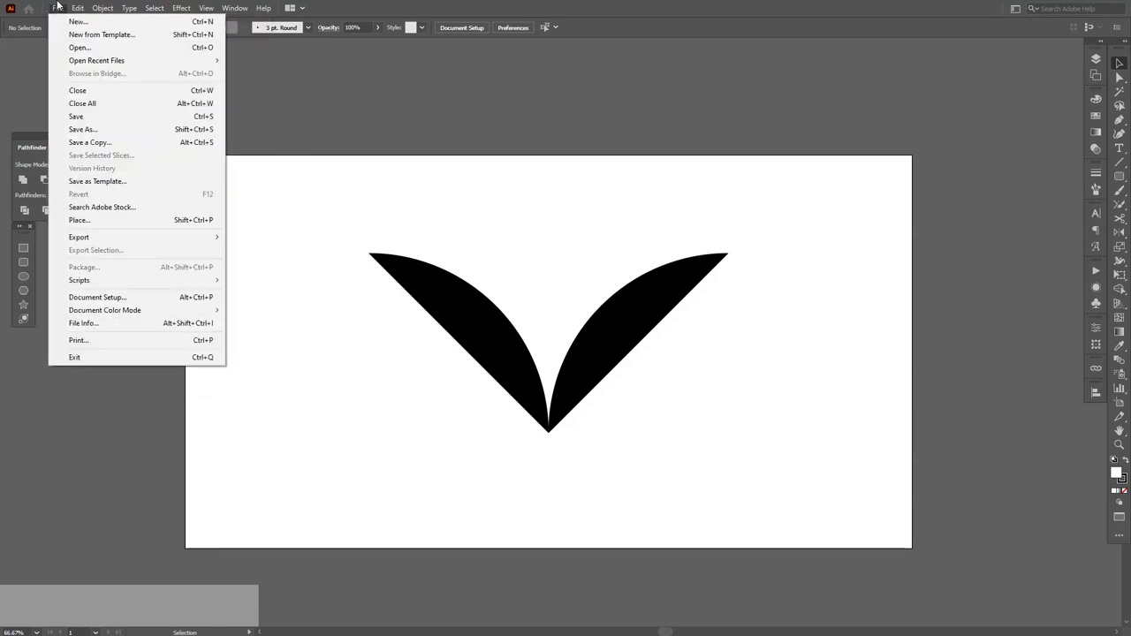
mouse_move(99, 243)
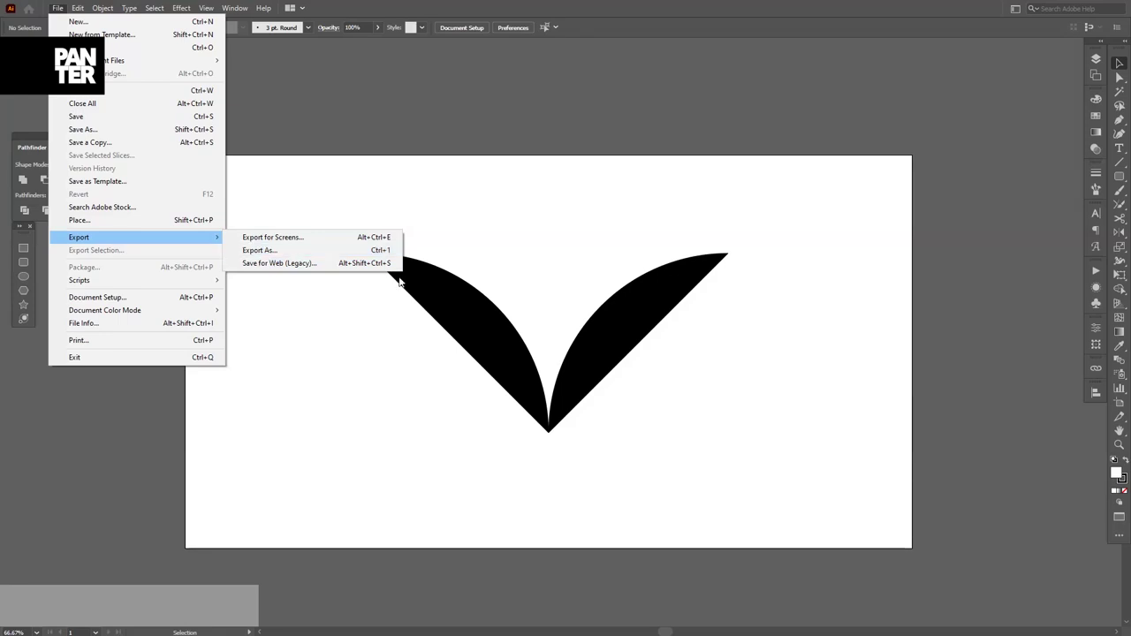
left_click(333, 365)
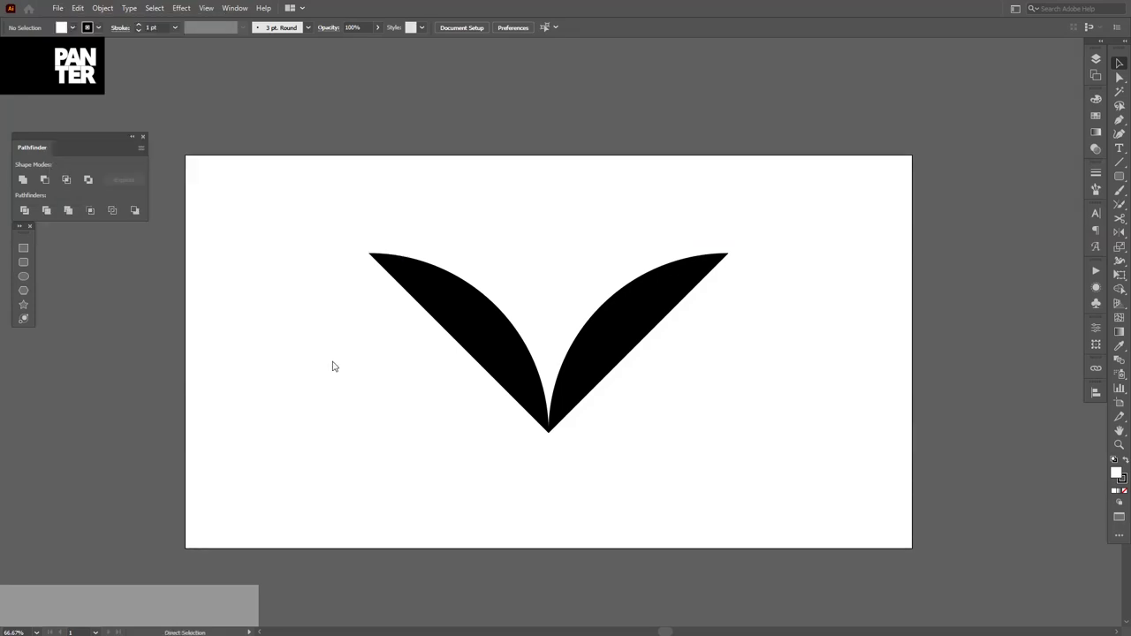
key("ctrl+1")
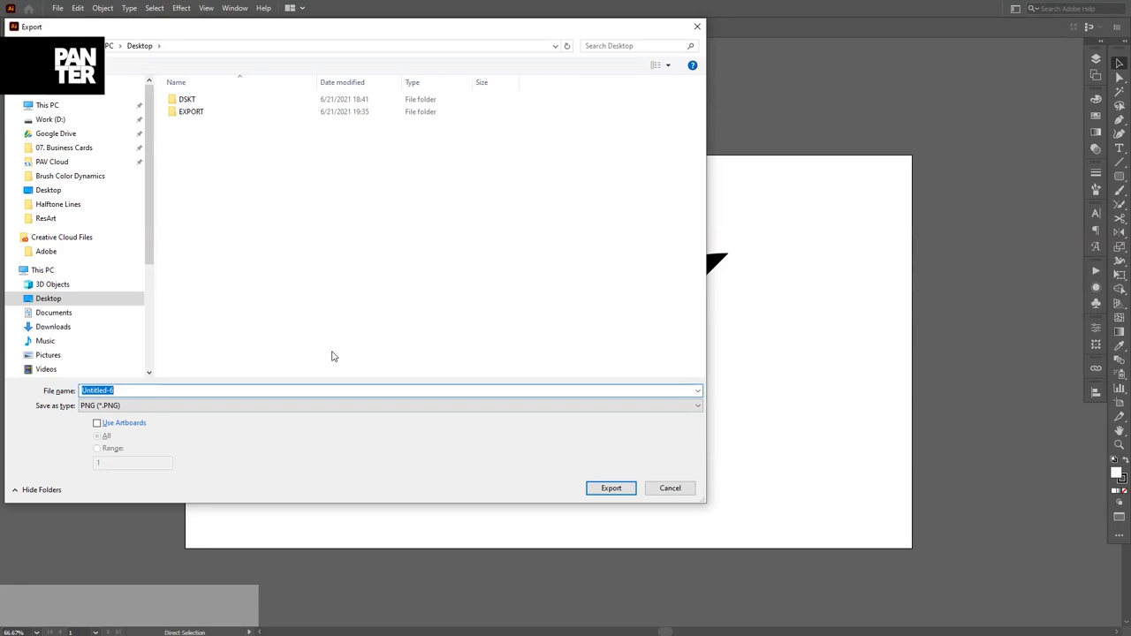
key("Escape")
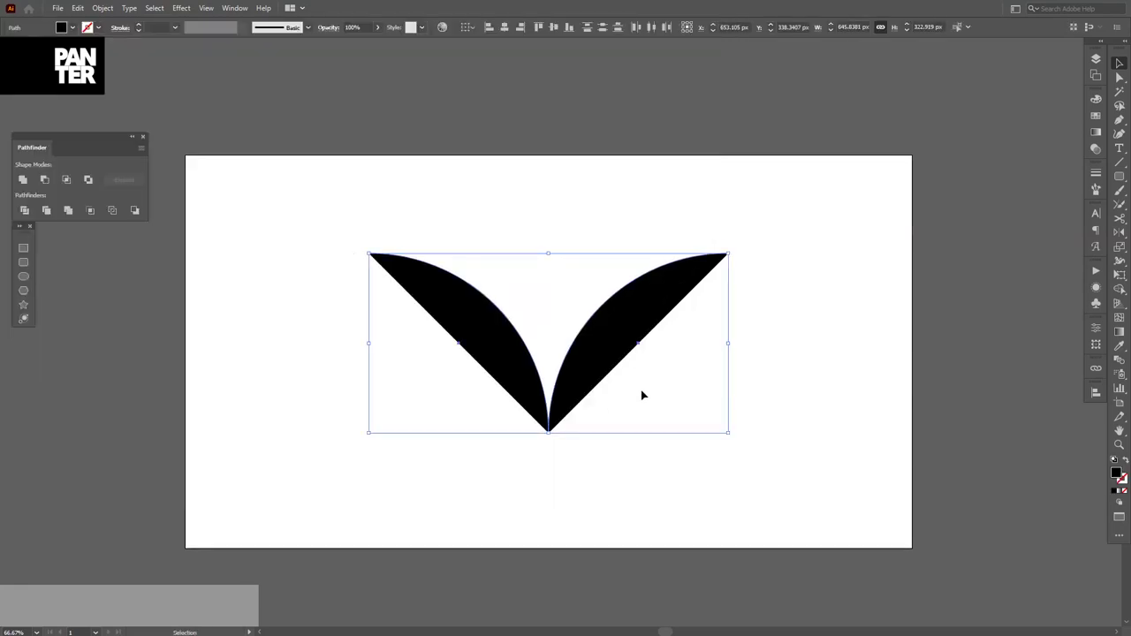
Swap the V's fill and stroke and raise the black stroke weight to 59 pt.
key("shift+x")
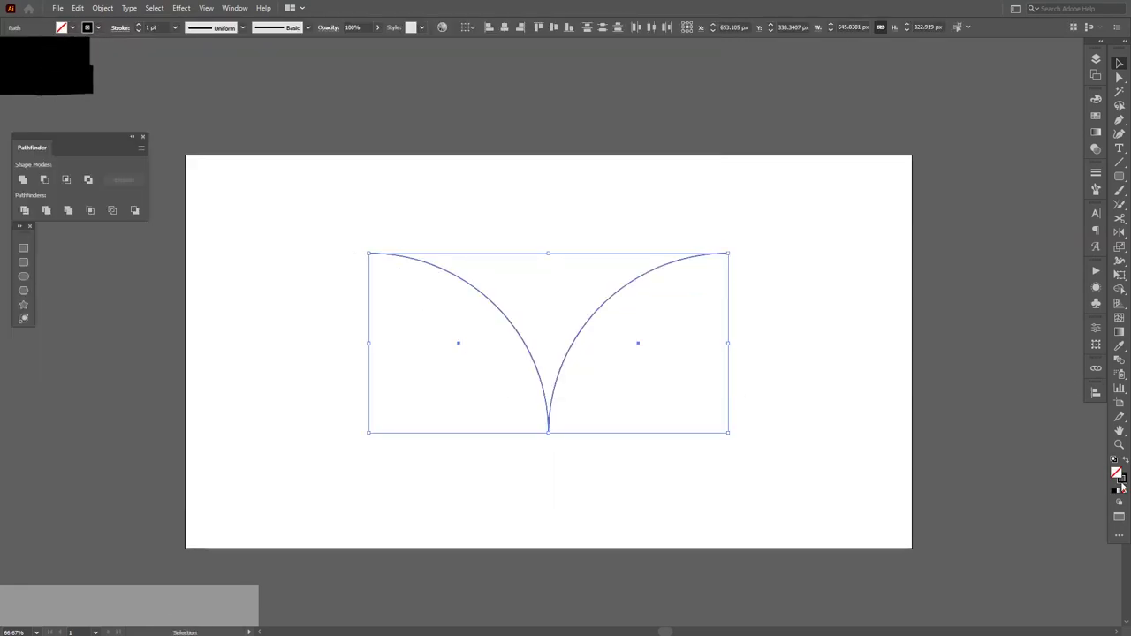
left_click(155, 28)
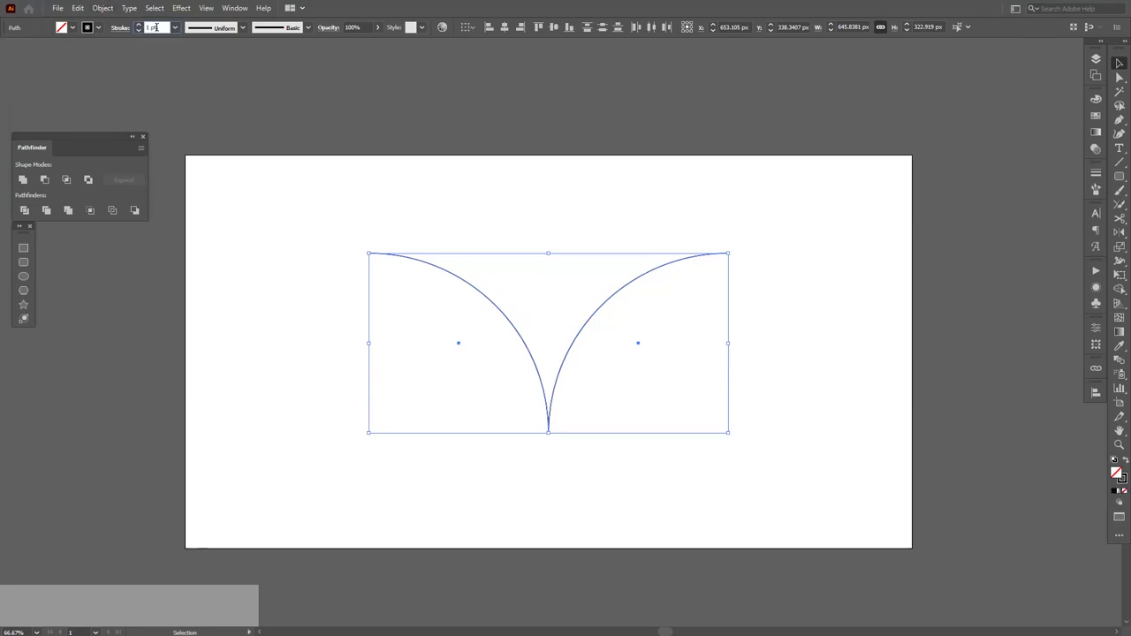
scroll(155, 27, "up", 19)
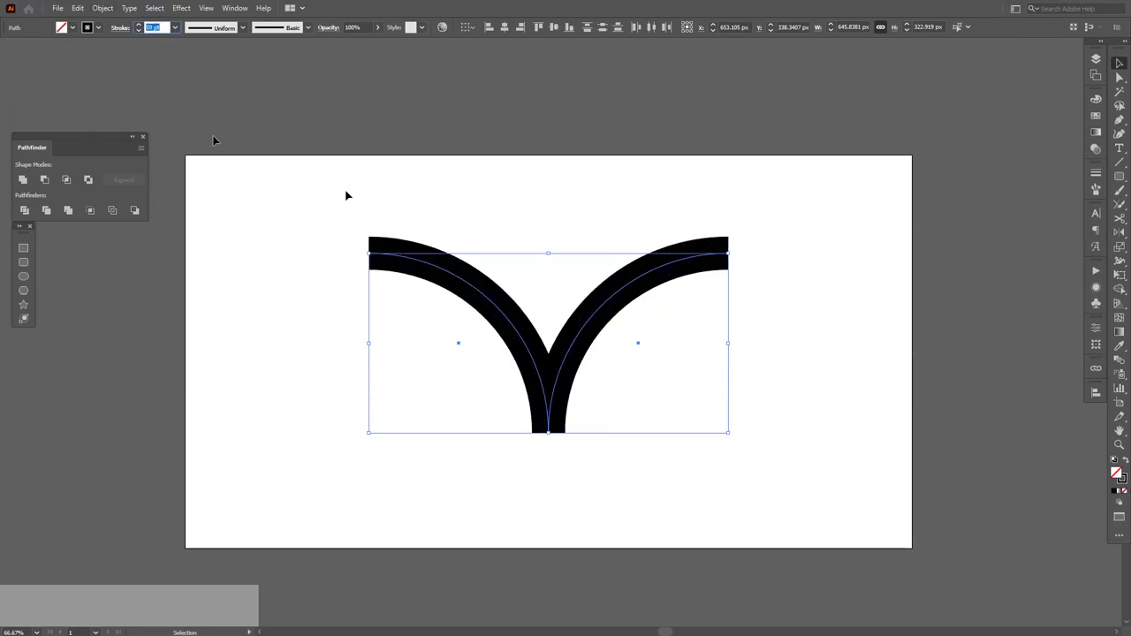
left_click_drag(347, 195, 687, 481)
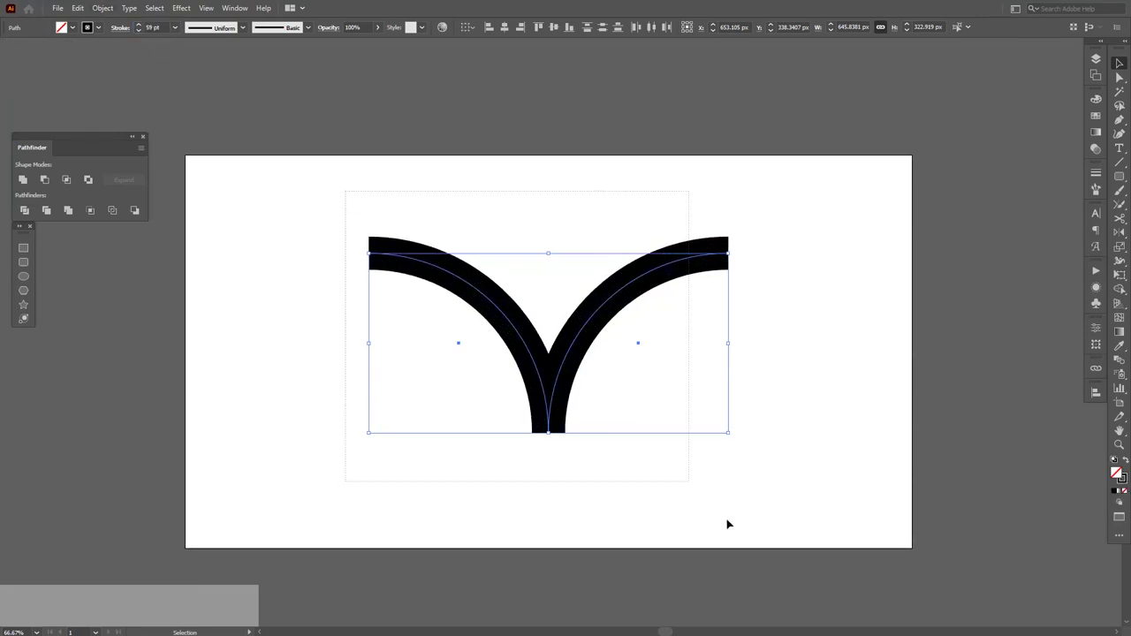
left_click(103, 8)
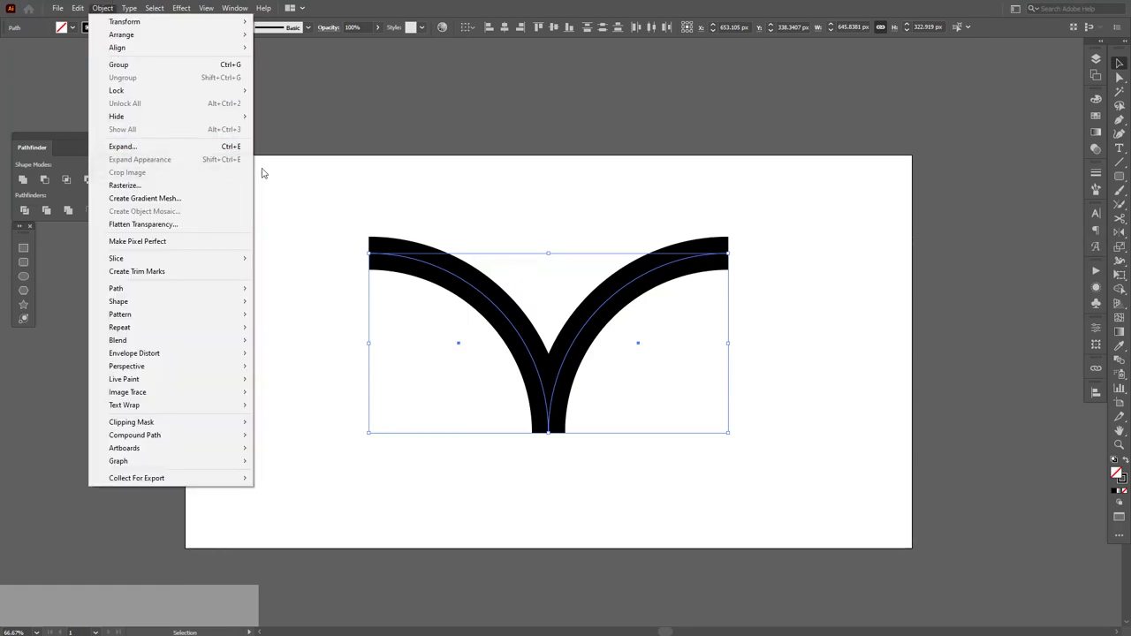
left_click(412, 174)
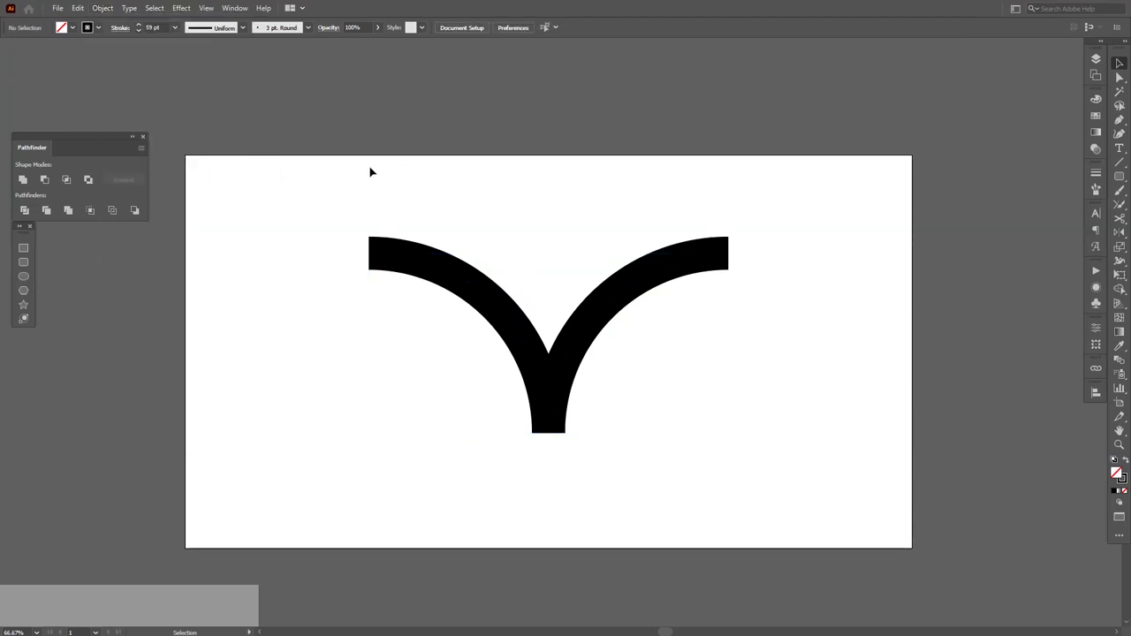
left_click_drag(369, 168, 755, 426)
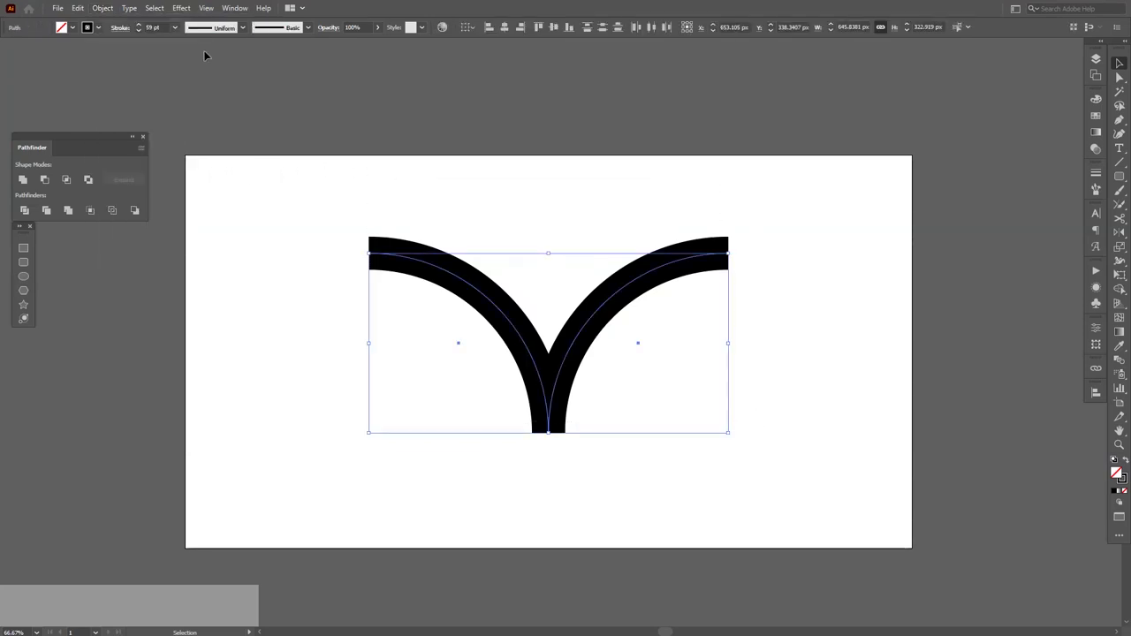
left_click(104, 9)
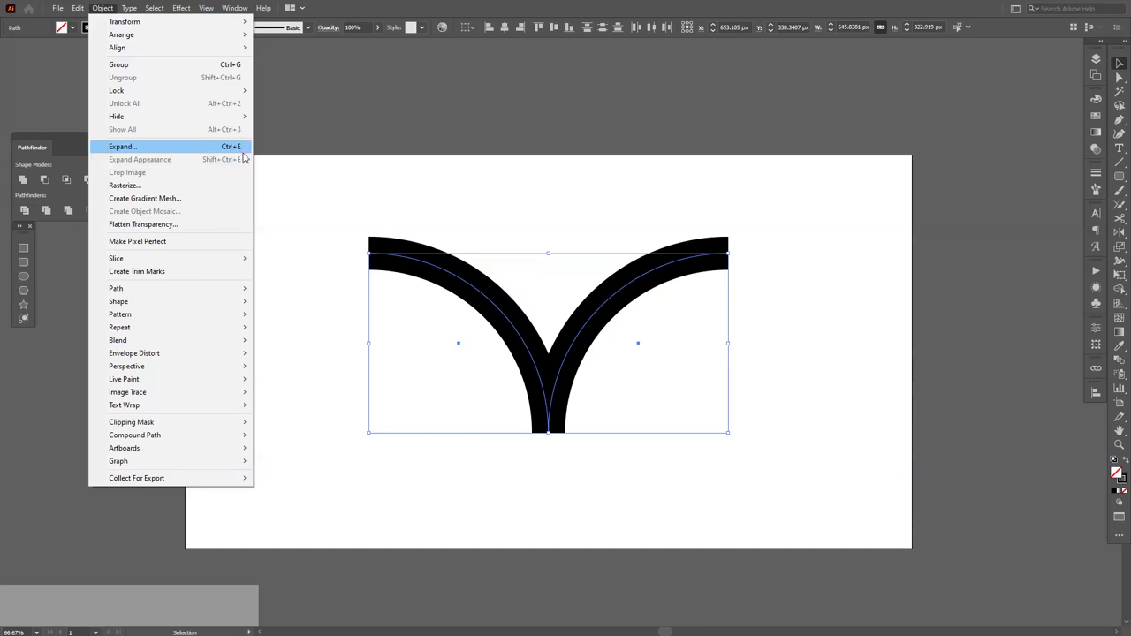
left_click(278, 177)
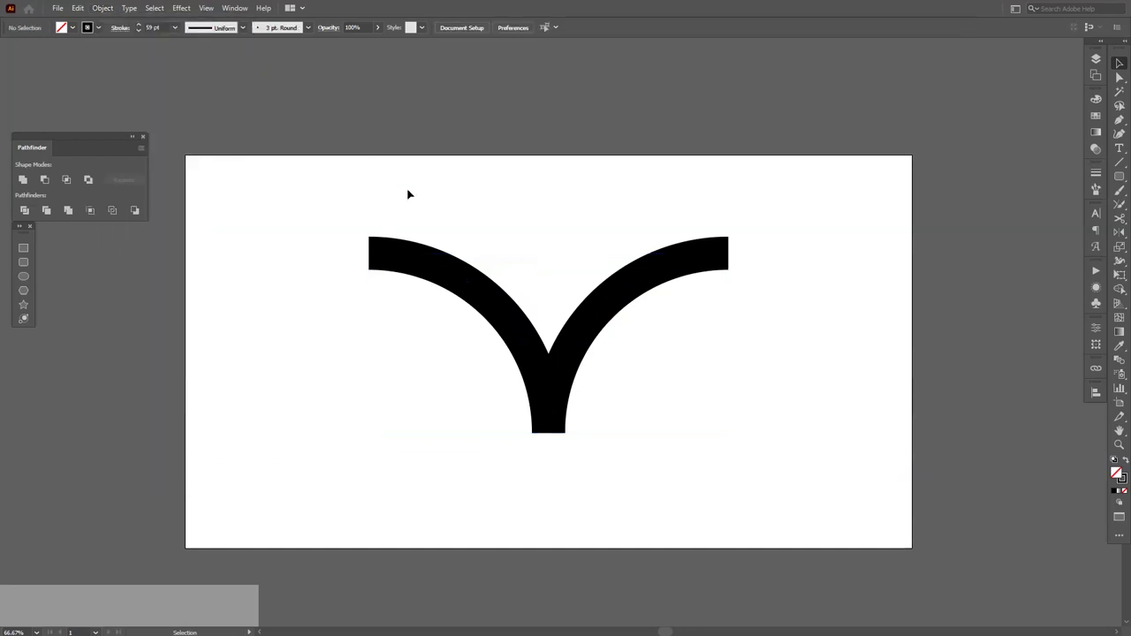
left_click_drag(409, 192, 701, 479)
key("ctrl+1")
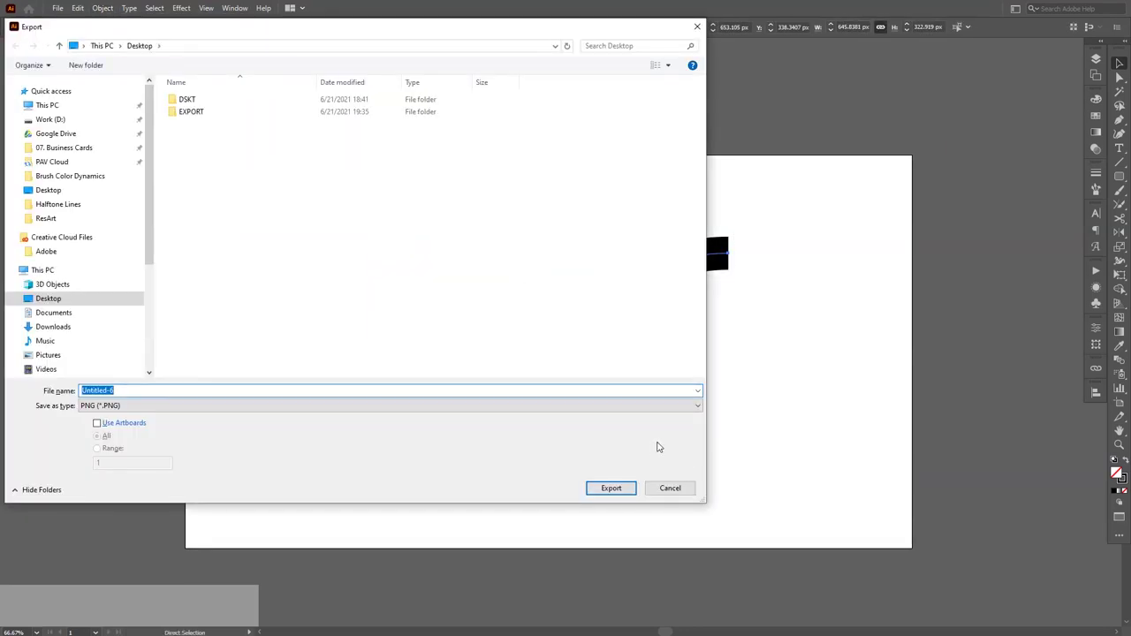
key("Escape")
key("ctrl")
key("ctrl+1")
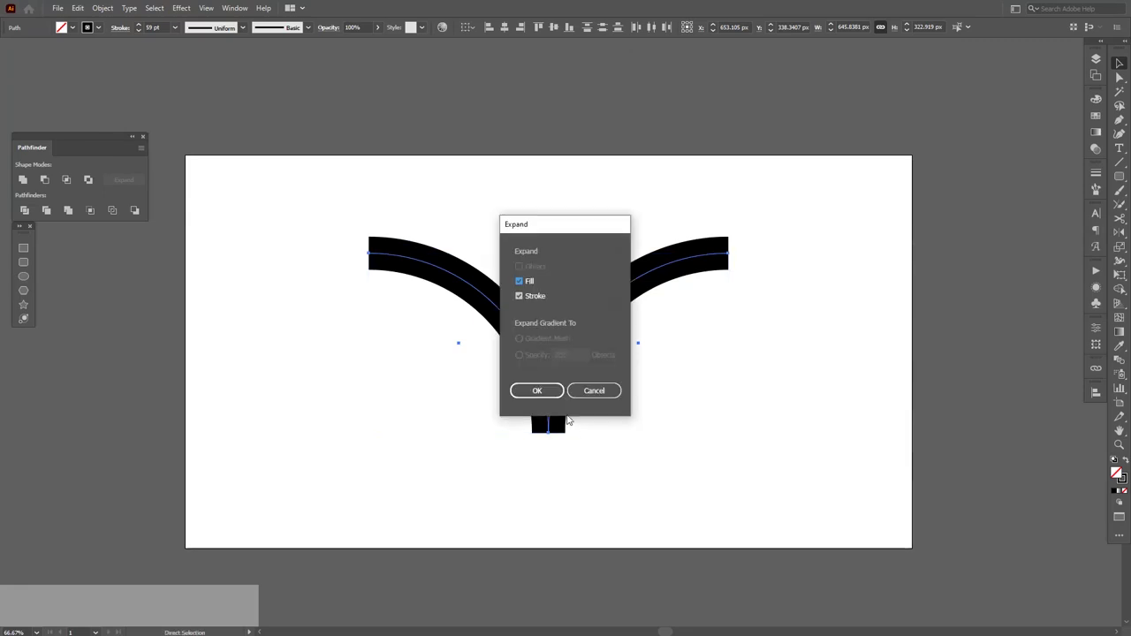
left_click(558, 397)
key("ctrl+z")
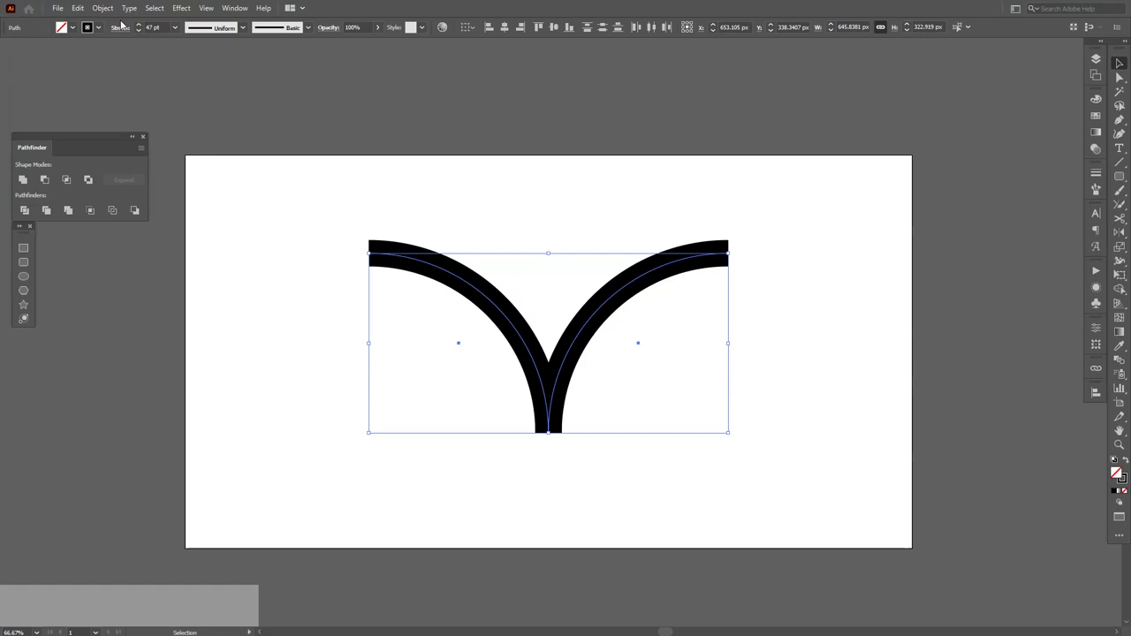
Open Edit > Keyboard Shortcuts and scroll through the Tools list of the 'New' set.
left_click(78, 8)
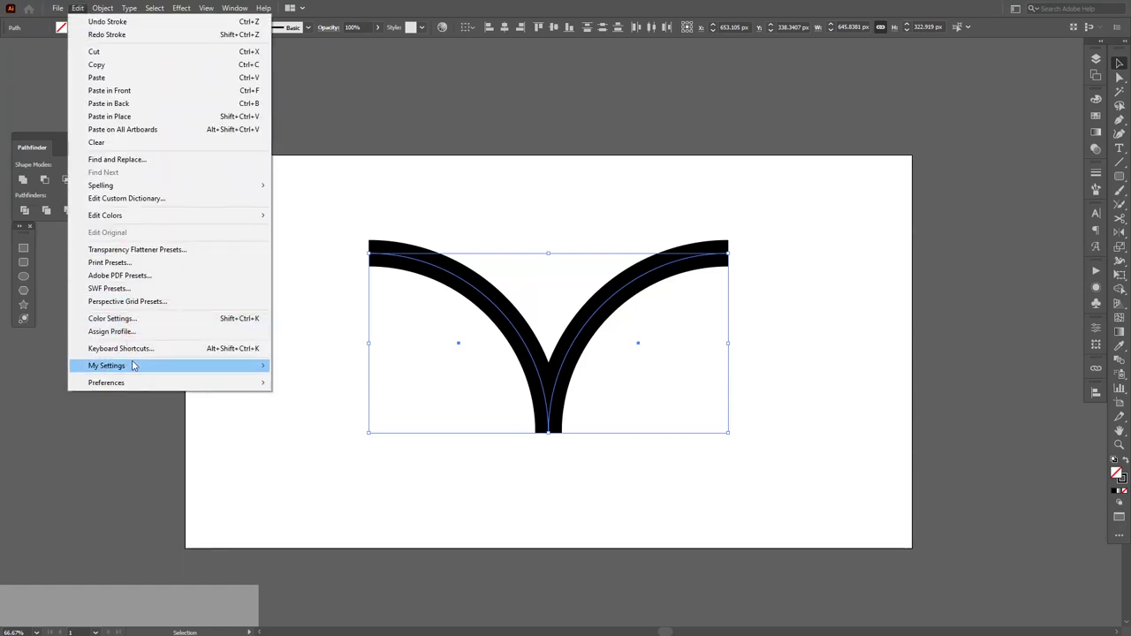
left_click(138, 348)
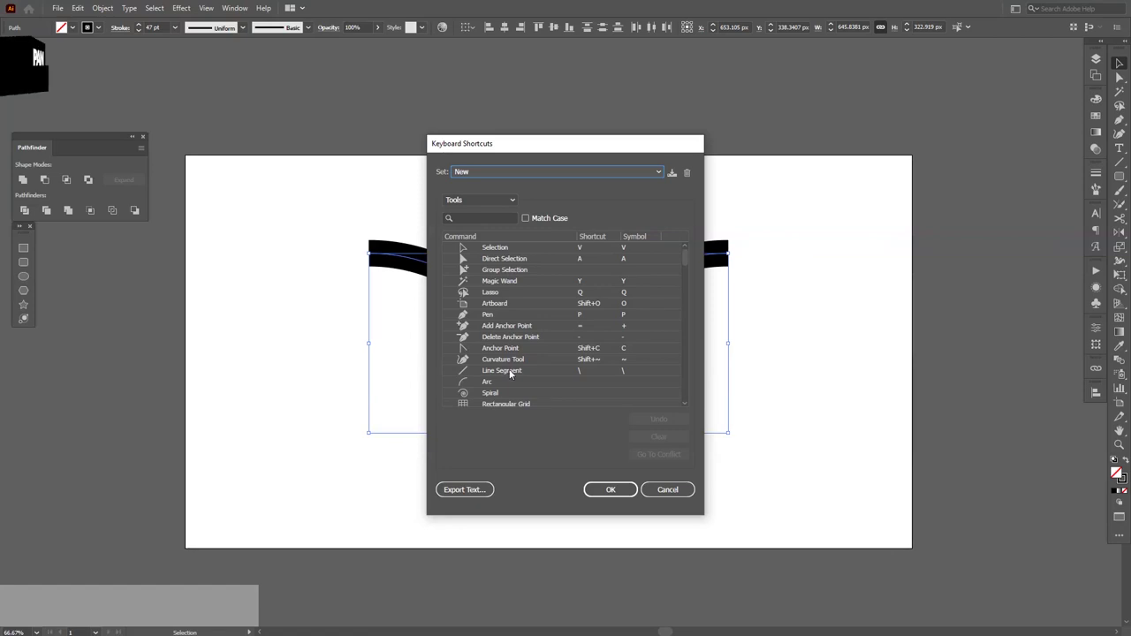
scroll(549, 324, "down", 5)
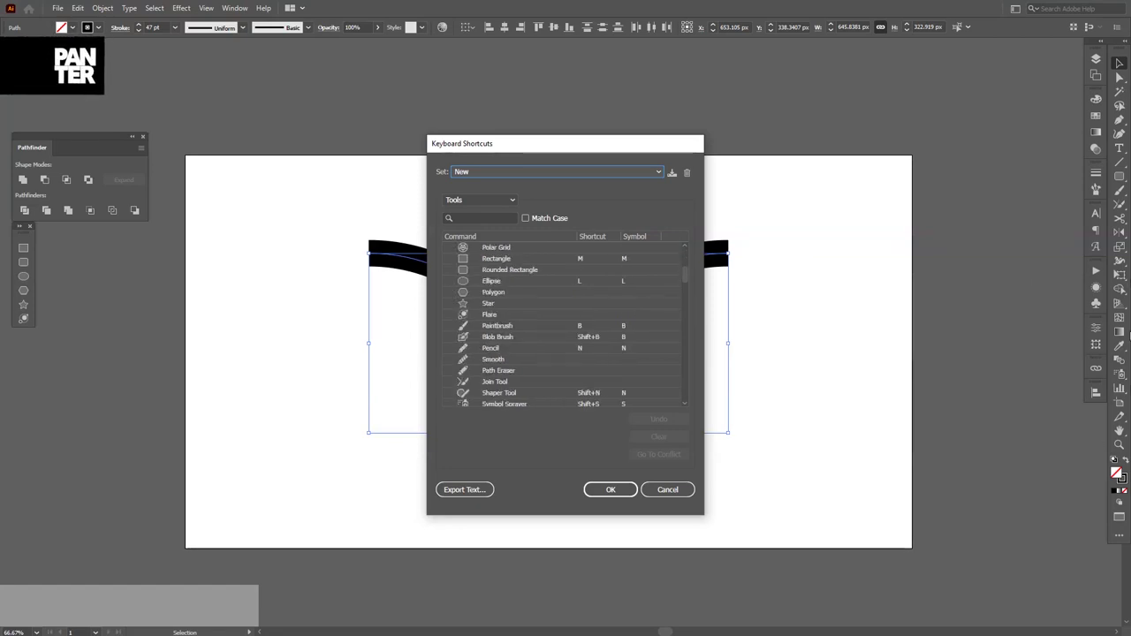
Switch the list to Menu Commands, browse File, then find Object > Expand's Ctrl+E shortcut.
left_click(485, 199)
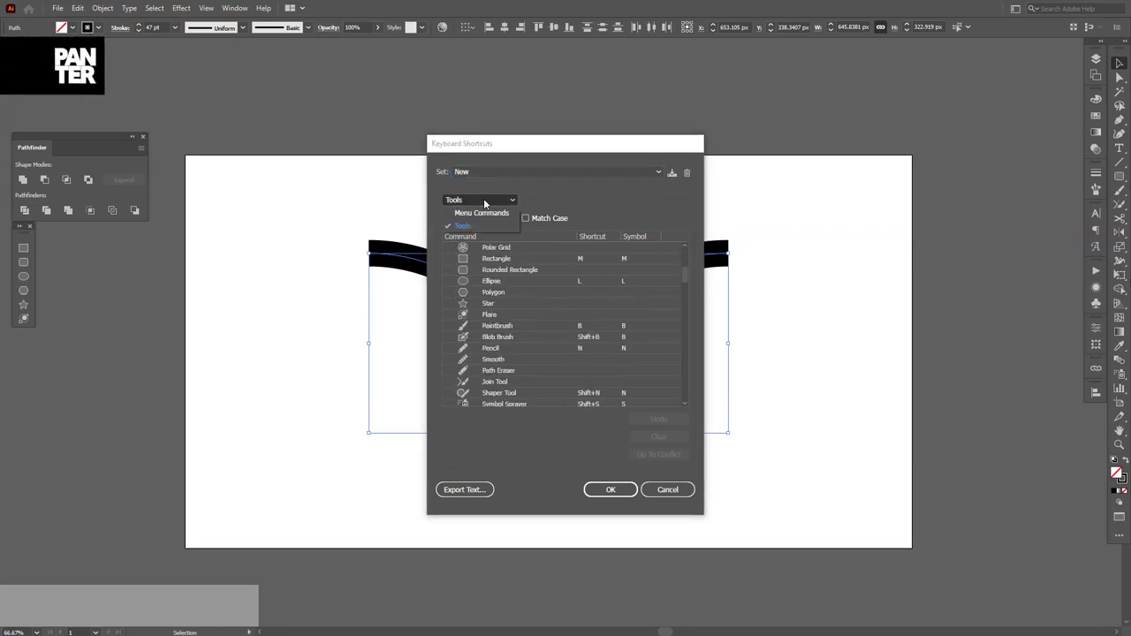
left_click(454, 215)
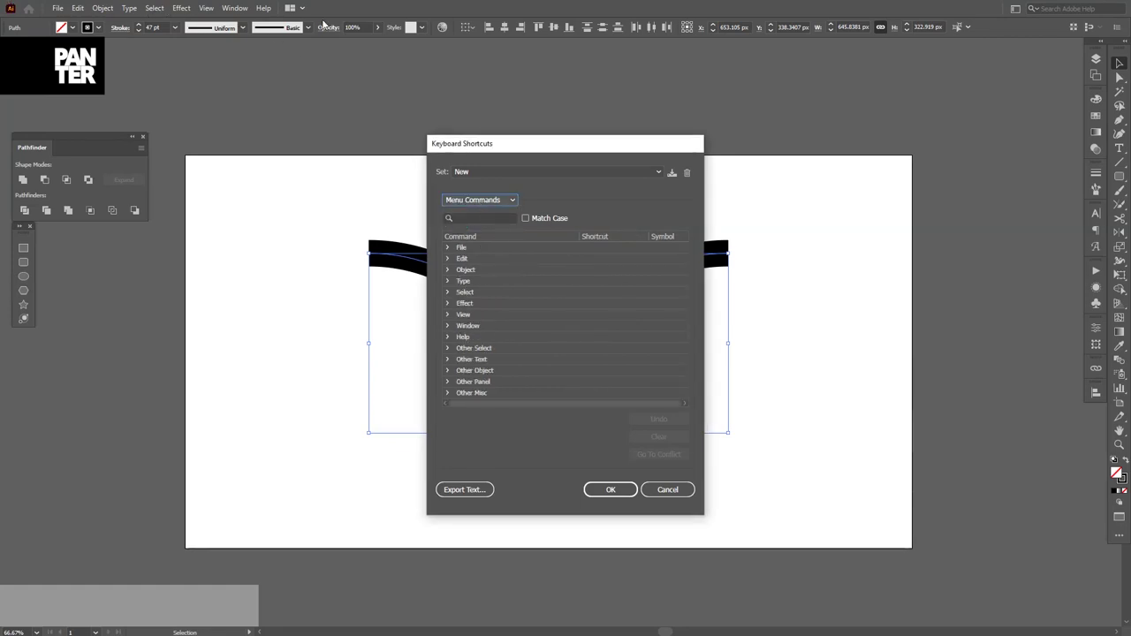
left_click(447, 248)
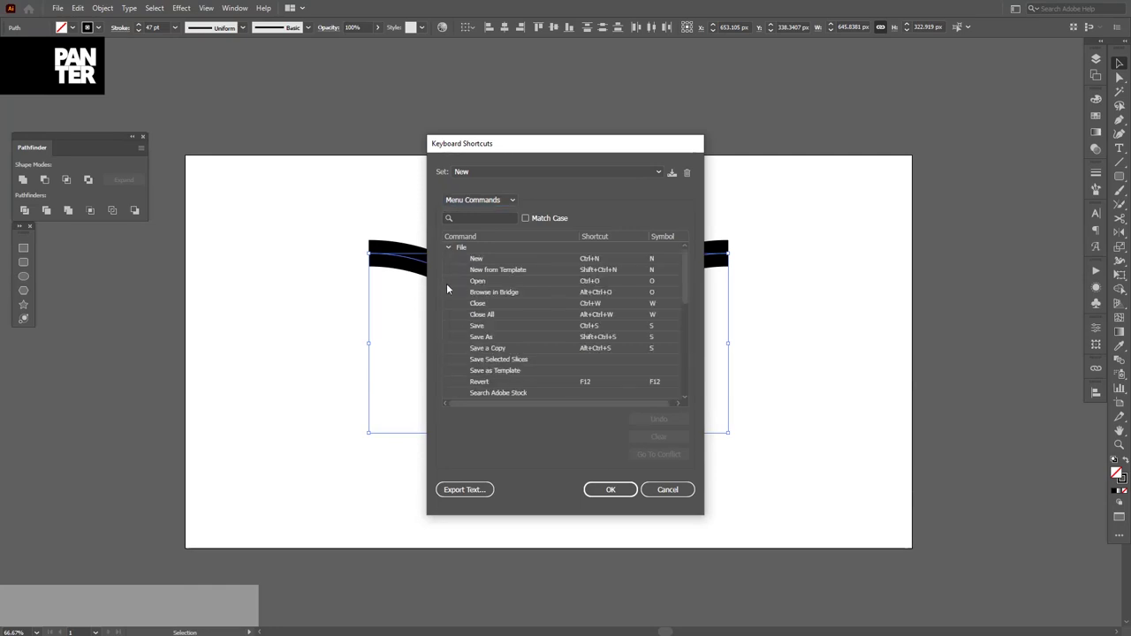
scroll(457, 322, "down", 1)
scroll(461, 332, "down", 2)
left_click(461, 314)
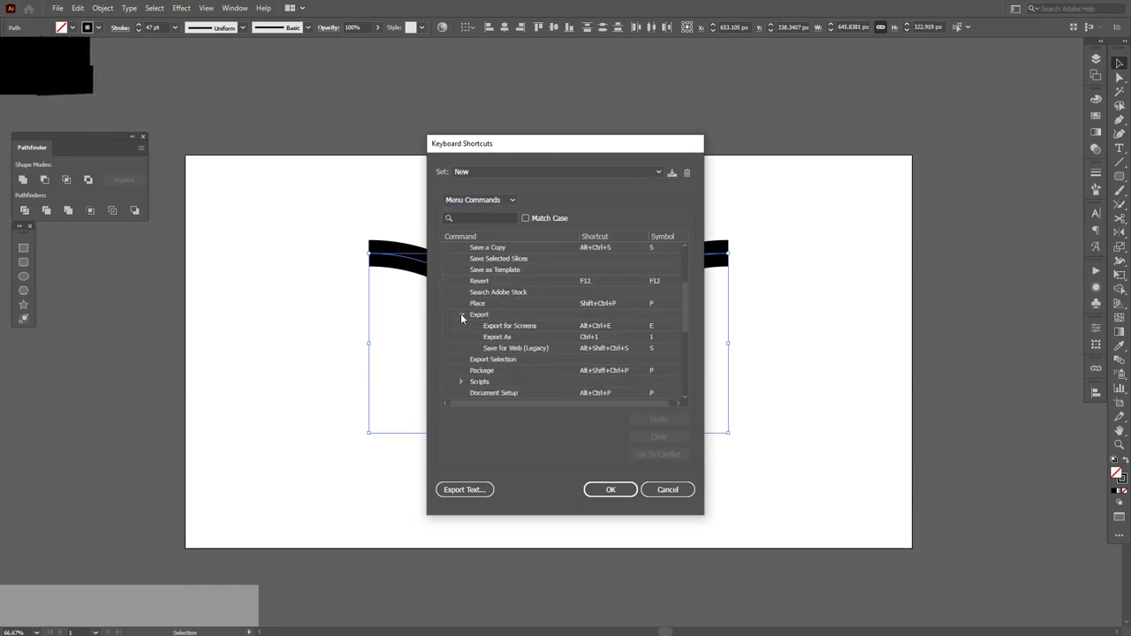
scroll(459, 316, "up", 3)
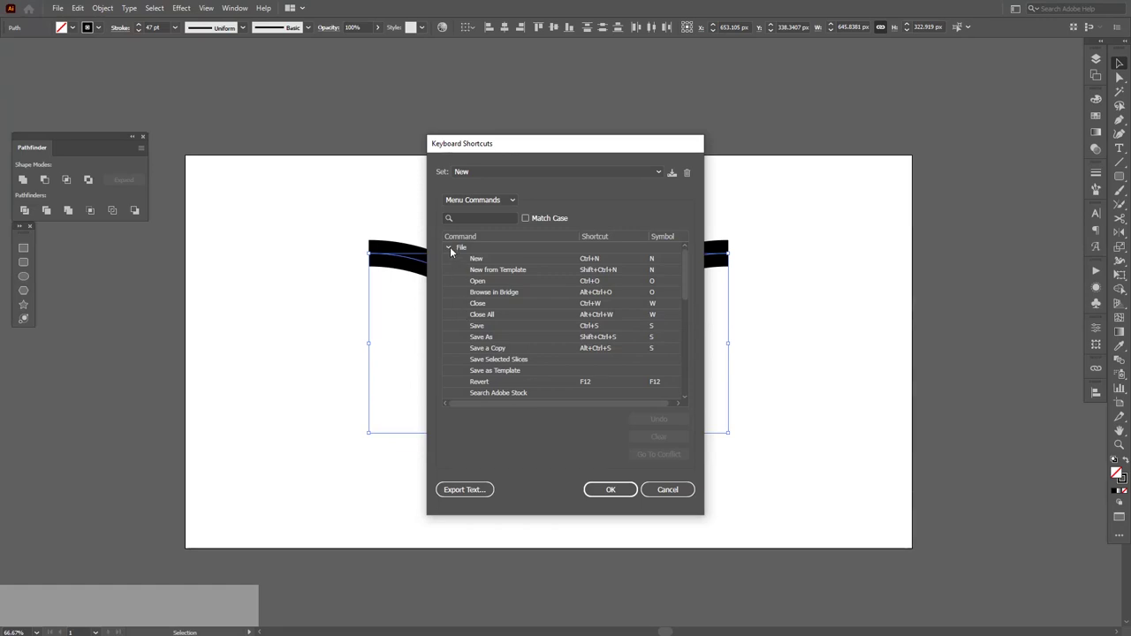
left_click(447, 248)
left_click(448, 270)
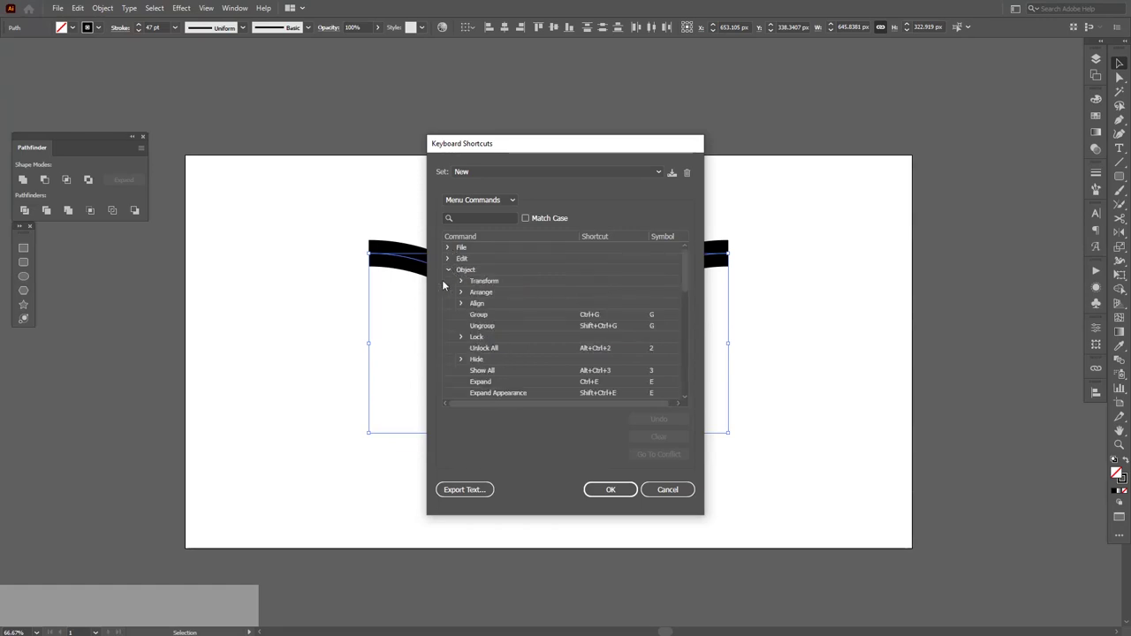
scroll(450, 318, "down", 1)
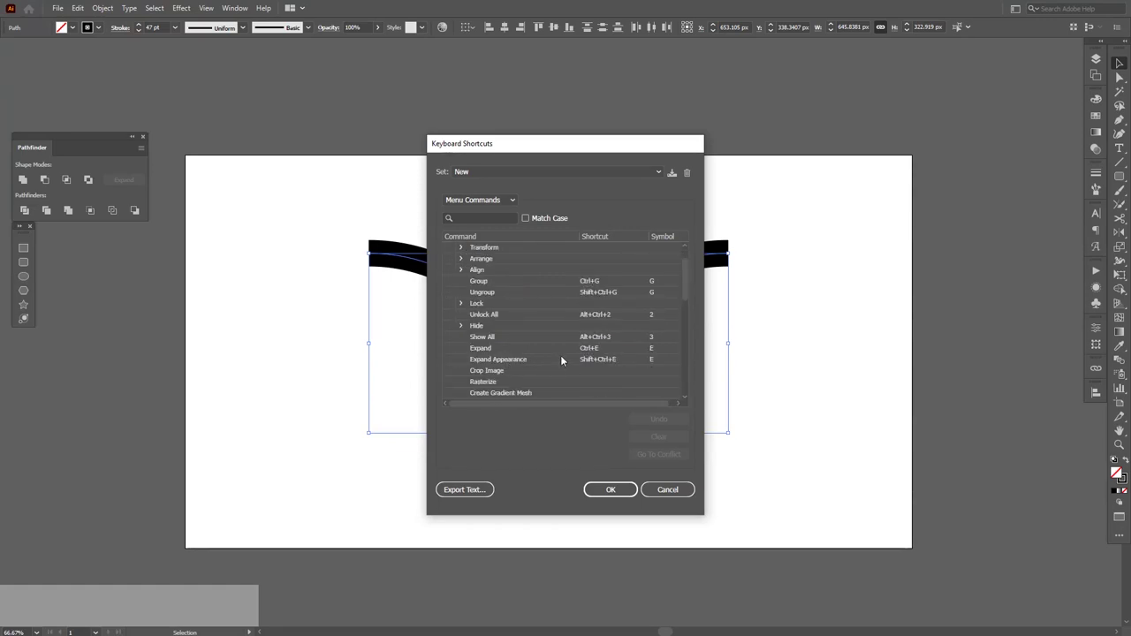
left_click(595, 348)
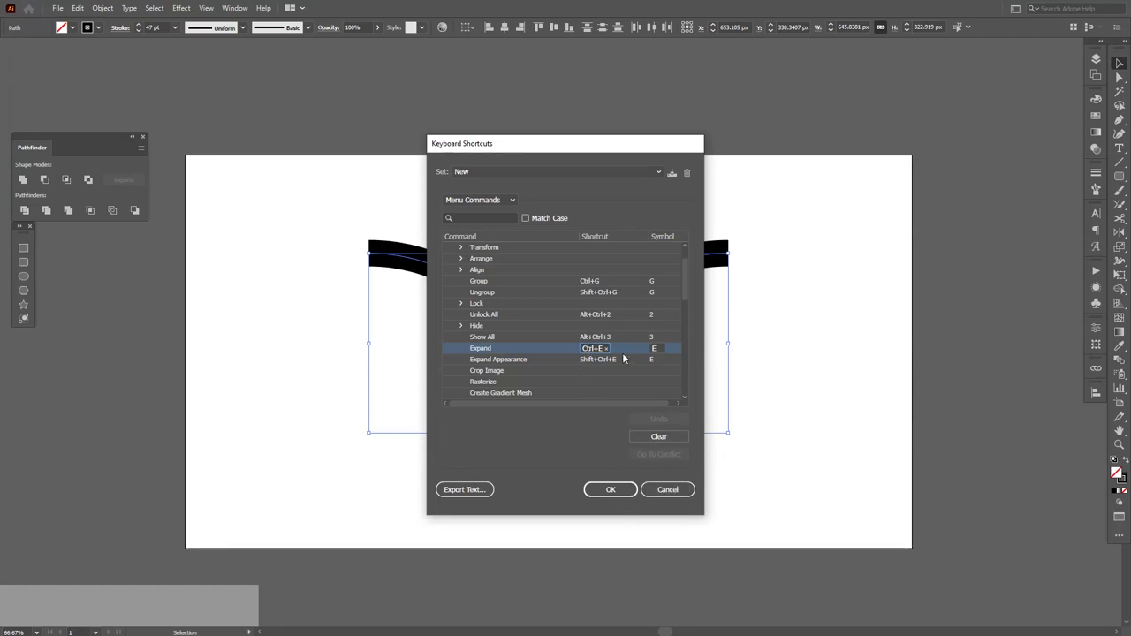
Cancel the shortcut dialog and give the V's stroke a tapered width profile in the Stroke panel.
left_click(667, 489)
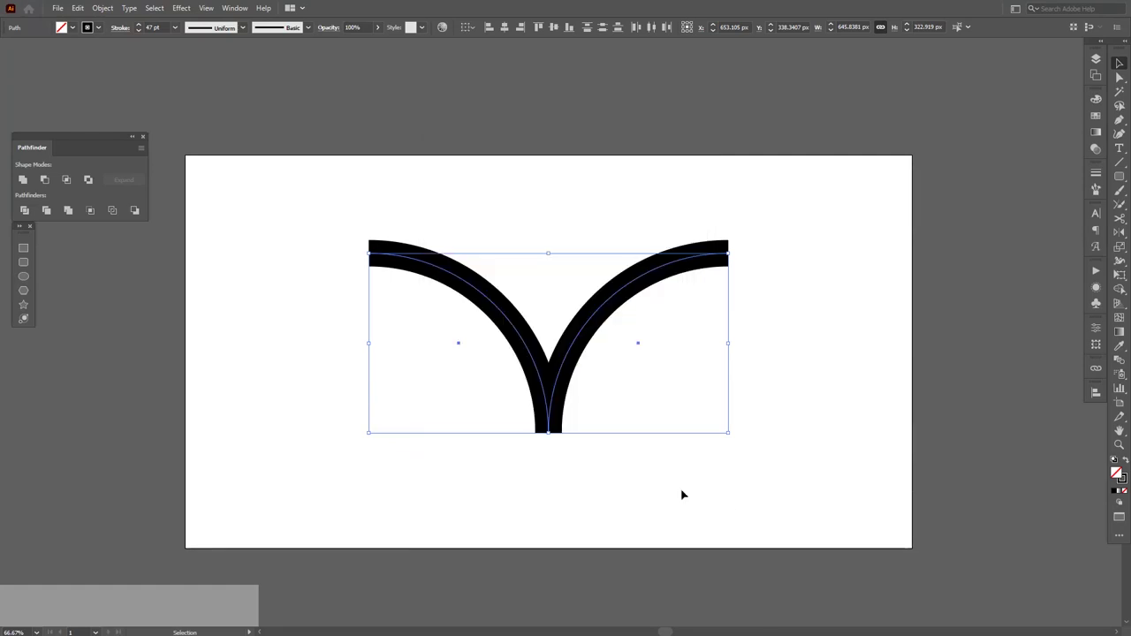
key("ctrl+F10")
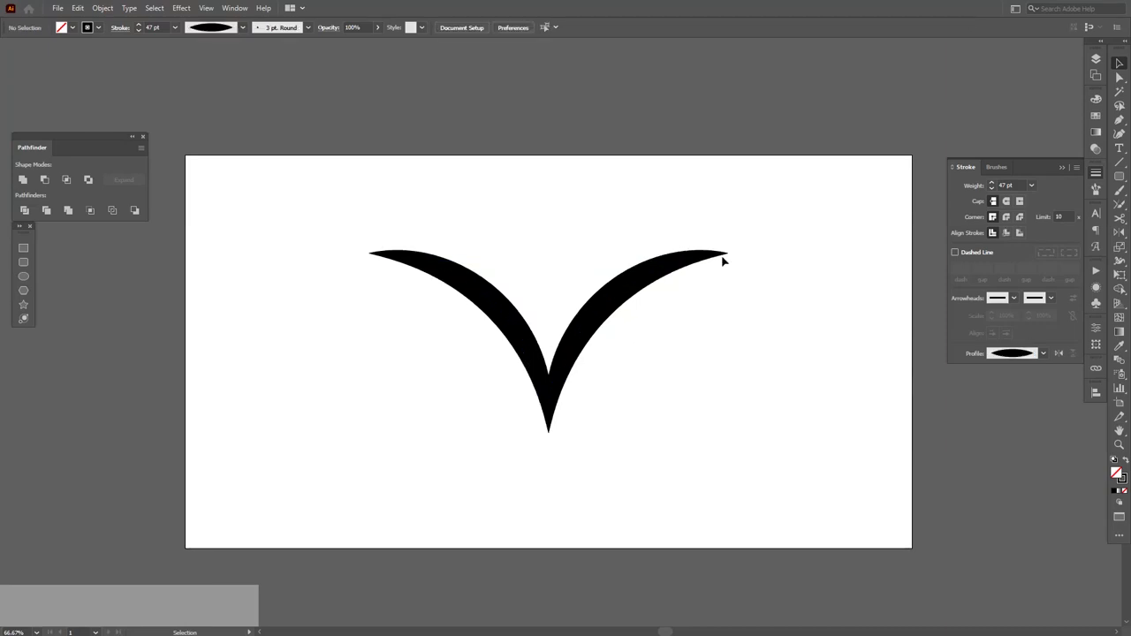
left_click(1062, 167)
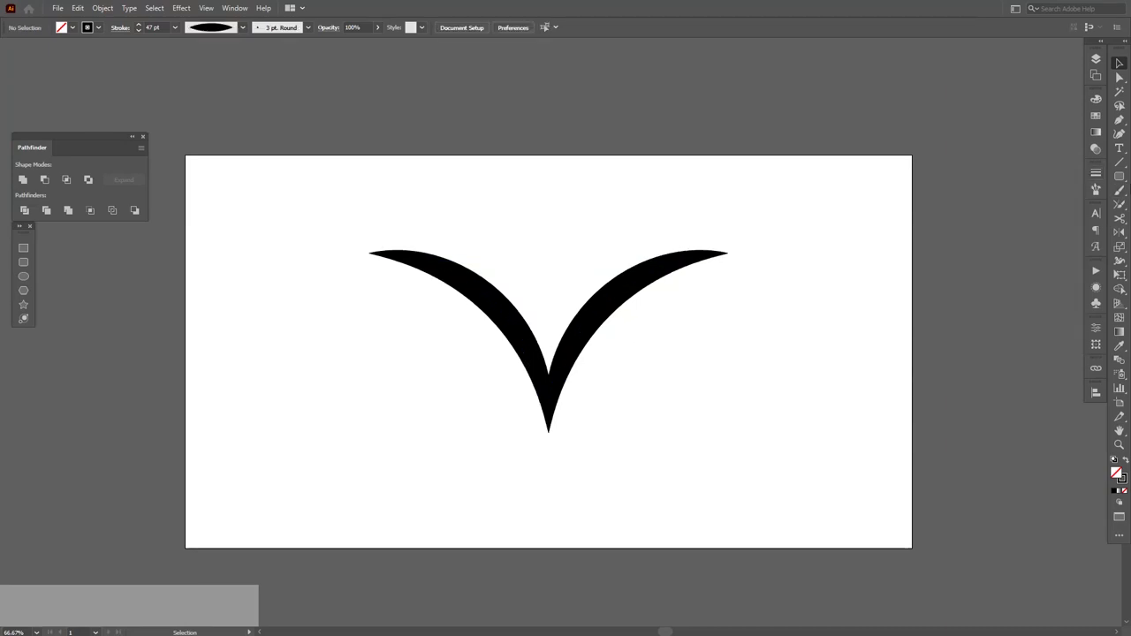
Alt-click through the rectangle family of shape tools until the Star tool is active.
left_click(1119, 176)
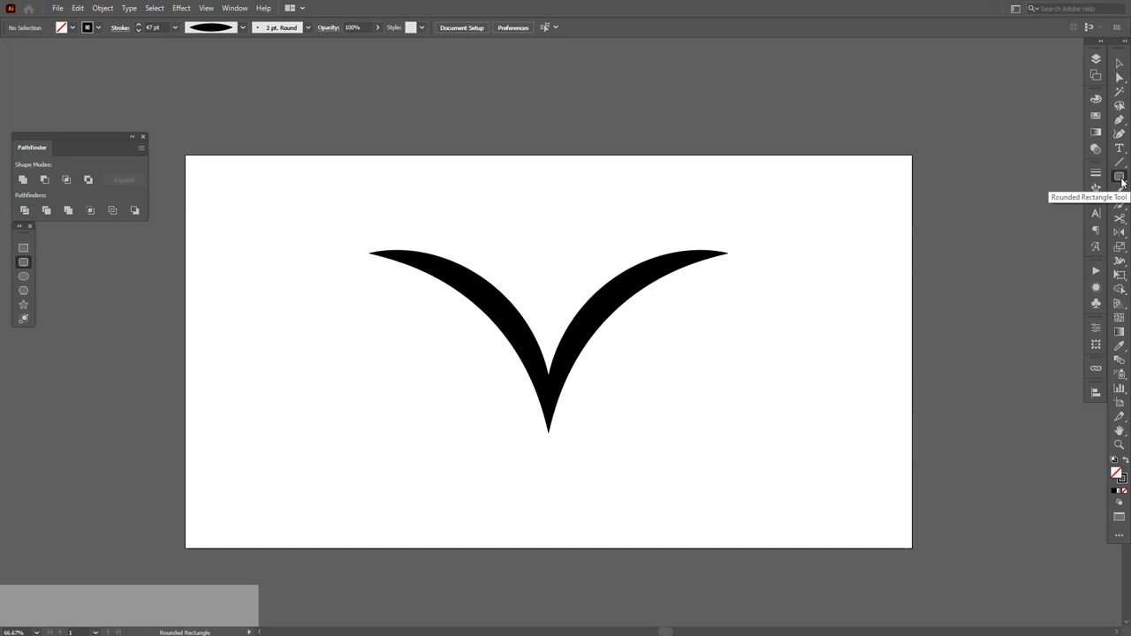
left_click(1118, 176, "alt")
left_click(1119, 176, "alt")
left_click(1119, 177, "alt")
left_click(1118, 177, "alt")
left_click(1119, 177, "alt")
left_click(1119, 177, "alt")
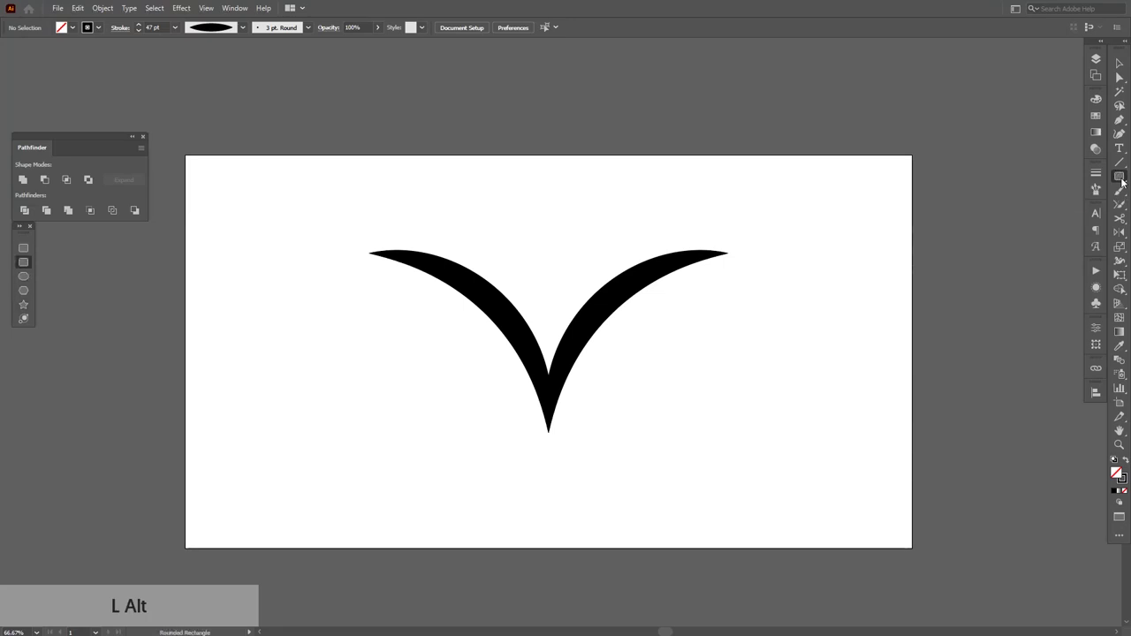
left_click(1120, 177, "alt")
left_click(1120, 178, "alt")
left_click(1120, 178, "alt")
left_click(1121, 178, "alt")
left_click(1120, 178, "alt")
left_click(1120, 178, "alt")
left_click(1121, 178, "alt")
left_click(1120, 178, "alt")
left_click(1120, 178, "alt")
left_click(1120, 177, "alt")
left_click(1120, 177, "alt")
left_click(1121, 177, "alt")
left_click(1121, 178, "alt")
left_click(1120, 177, "alt")
left_click(1120, 177, "alt")
left_click(1120, 178, "alt")
left_click(1120, 178, "alt")
left_click(1120, 178, "alt")
left_click(1121, 178, "alt")
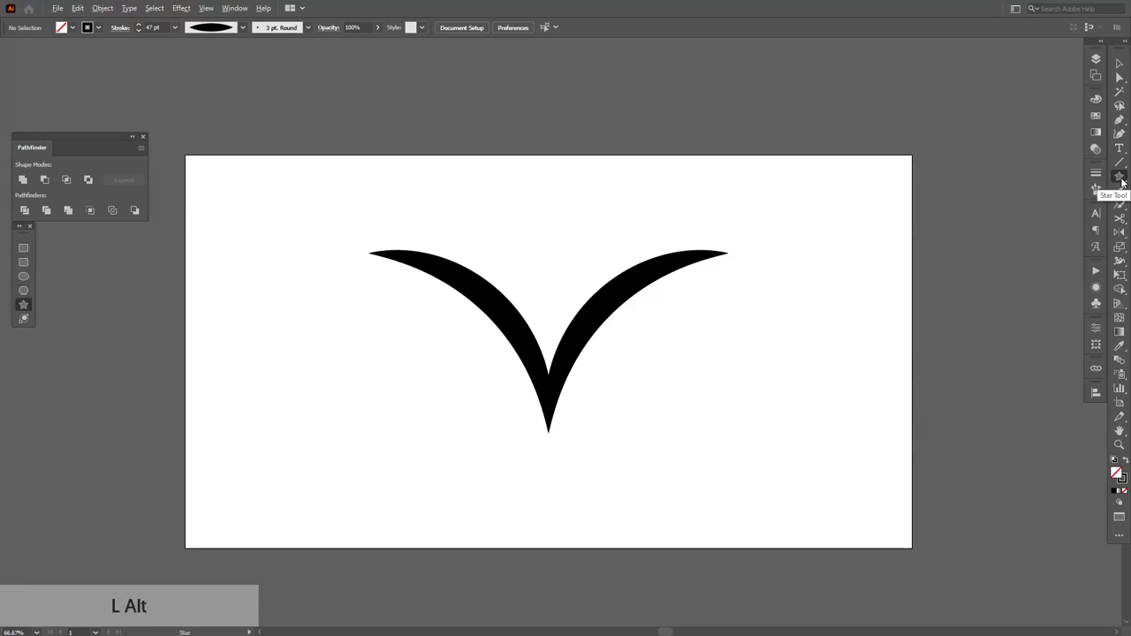
left_click(1121, 177, "alt")
left_click(1120, 177, "alt")
left_click(1120, 178, "alt")
left_click(1120, 177, "alt")
left_click(1120, 178, "alt")
left_click(1120, 177, "alt")
left_click(1120, 177, "alt")
left_click(1121, 178, "alt")
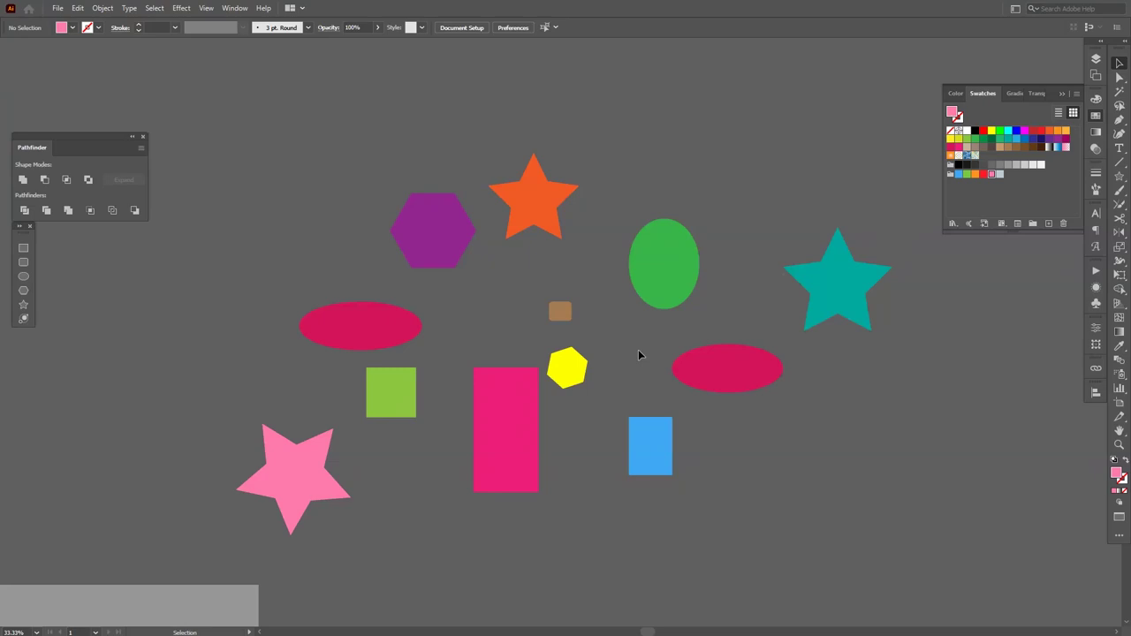
Pan the canvas and move the pink rectangle onto the white artboard.
scroll(601, 465, "down", 2)
key("space")
scroll(581, 448, "down", 3)
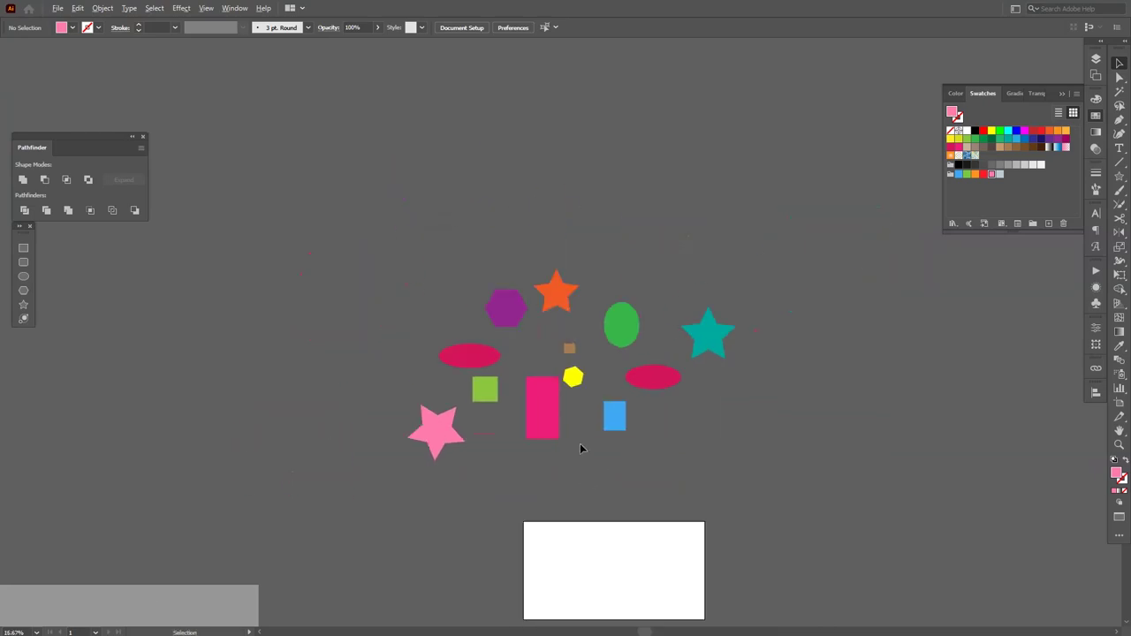
left_click_drag(580, 447, 497, 265)
scroll(548, 366, "up", 2)
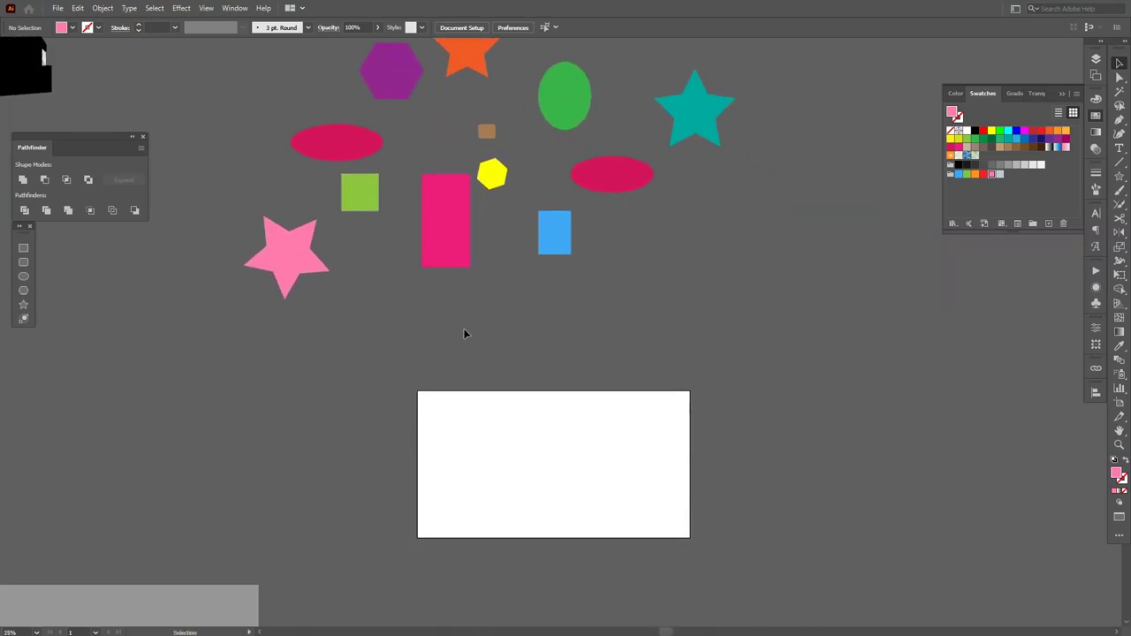
left_click_drag(452, 230, 557, 472)
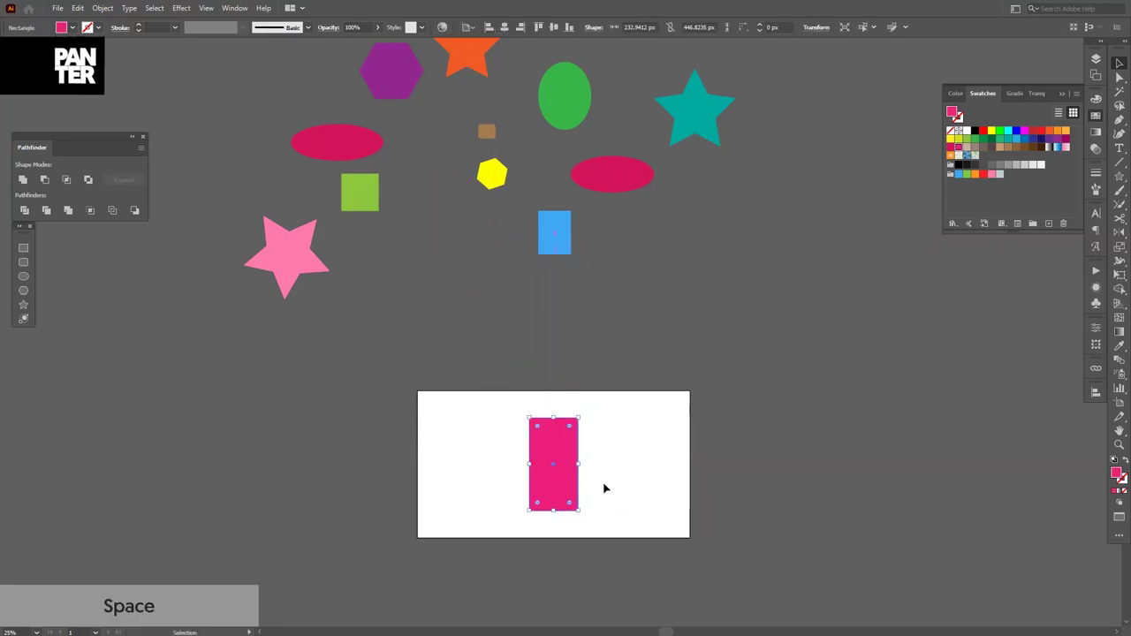
scroll(606, 487, "up", 1)
left_click(570, 356)
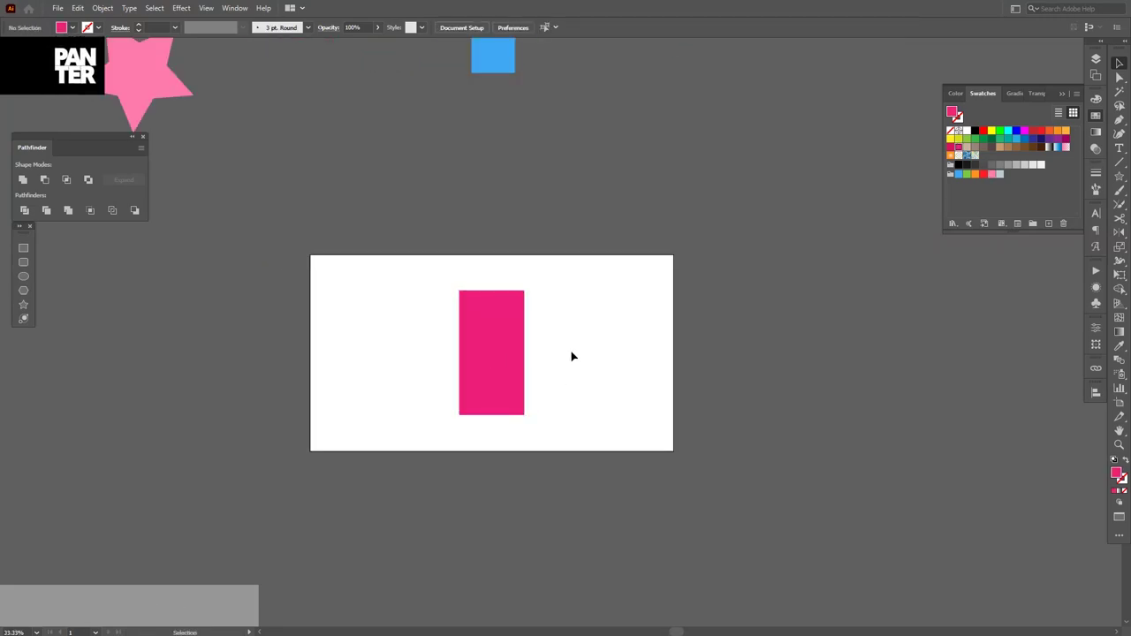
Add a new Artboard 23 beside the first and move the blue rectangle onto it.
left_click(1095, 74)
left_click(1049, 403)
left_click_drag(313, 220, 492, 297)
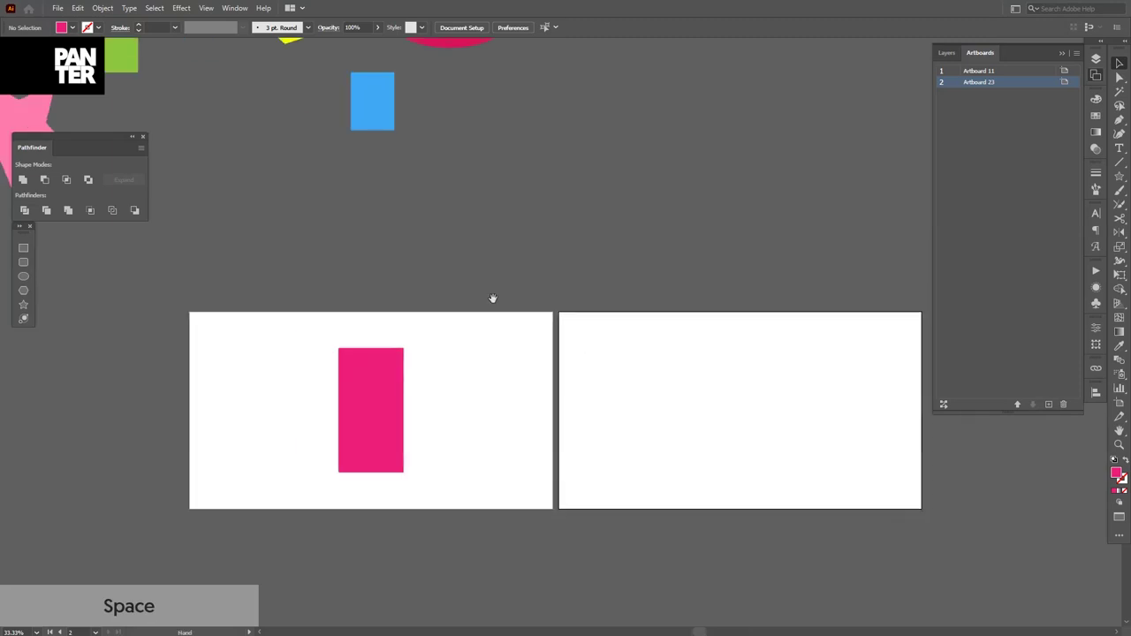
left_click_drag(384, 113, 754, 413)
left_click(489, 380)
key("shift")
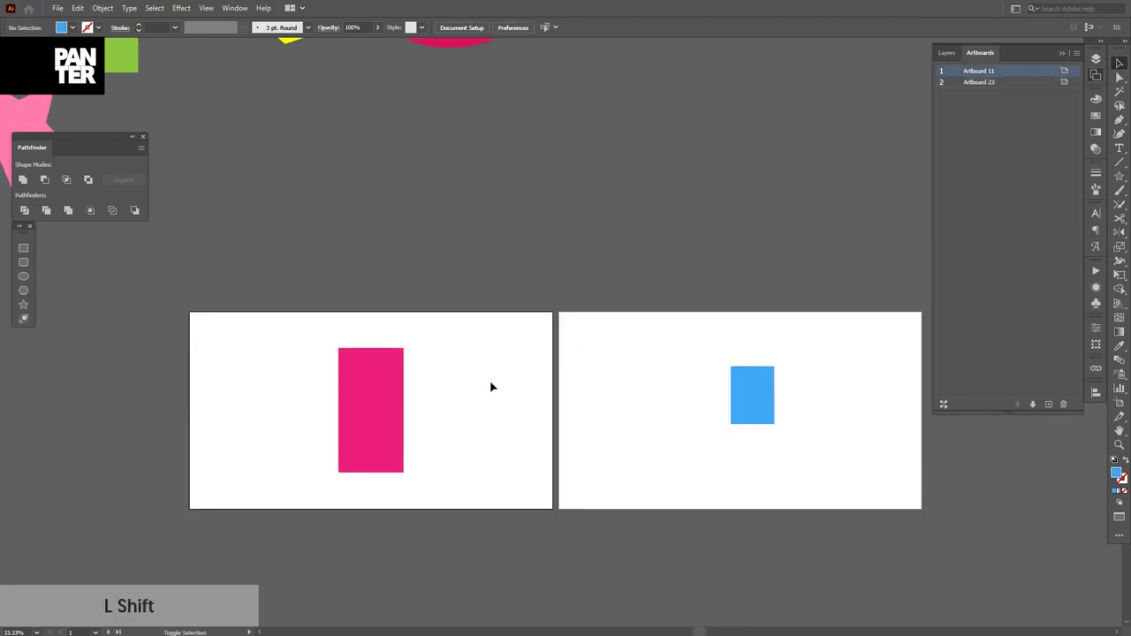
Try narrowing Artboard 11, then undo back until Artboard 23 is gone and the shapes are loose.
left_click(461, 27)
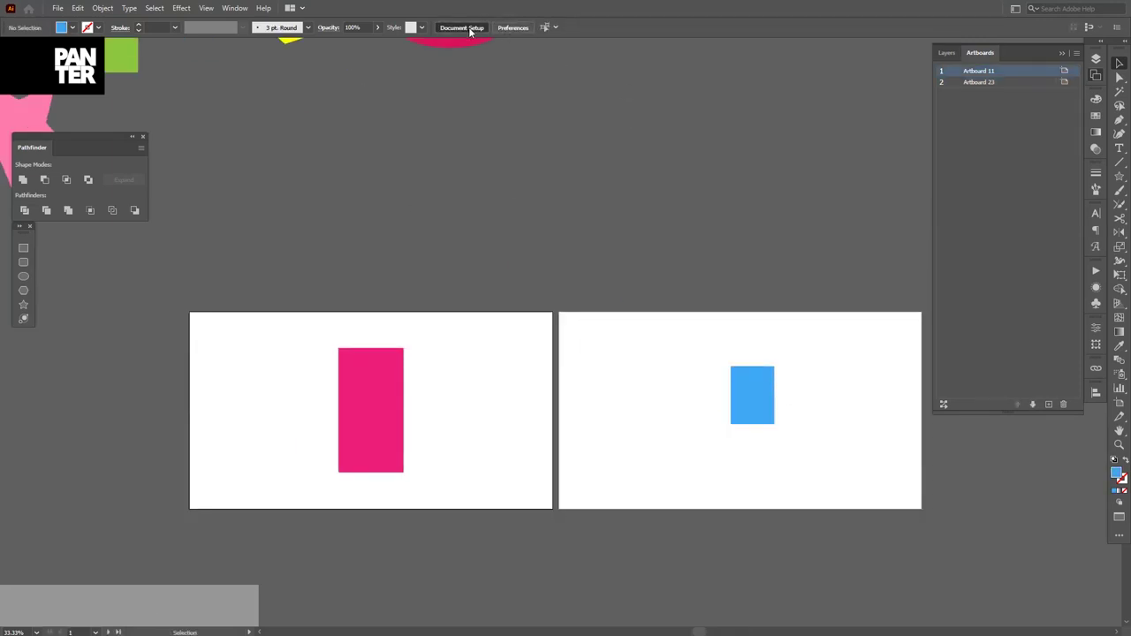
left_click(656, 235)
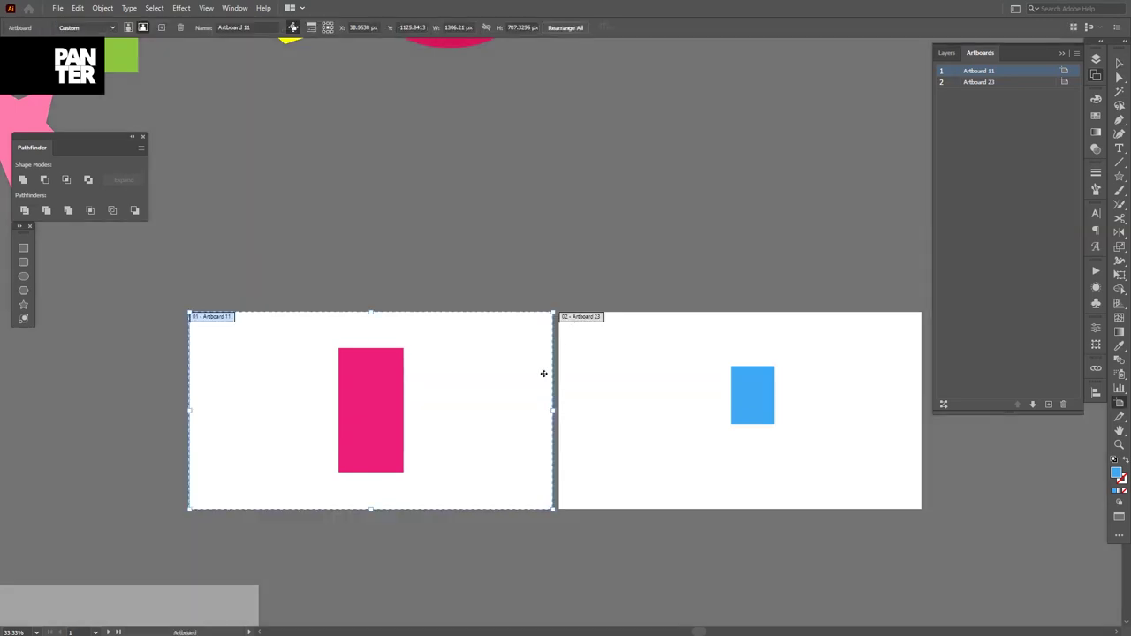
left_click_drag(554, 410, 404, 414)
key("ctrl+z")
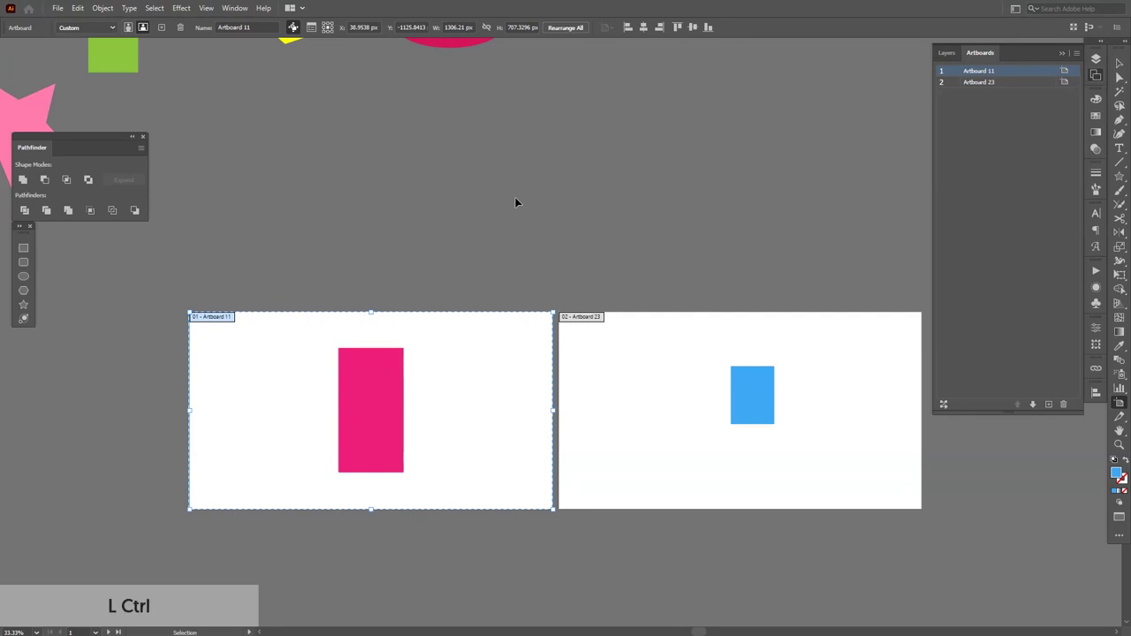
key("ctrl+z")
key("ctrl+z")
key("ctrl+z")
key("ctrl+z")
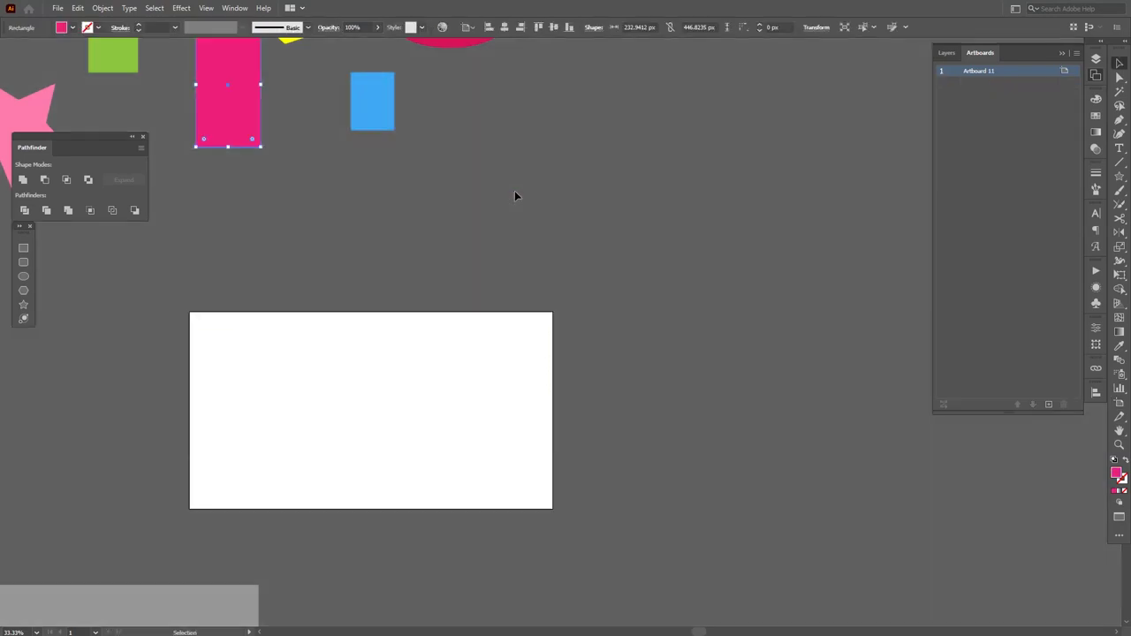
key("space")
left_click_drag(462, 140, 647, 347)
left_click_drag(671, 273, 693, 325)
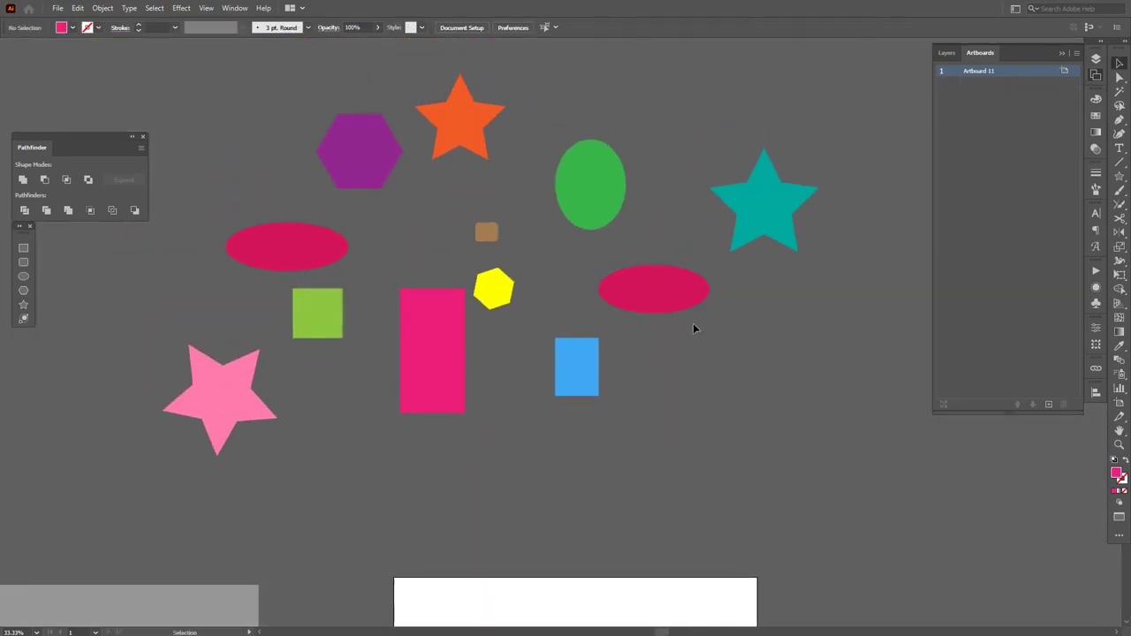
key("shift")
key("shift+o")
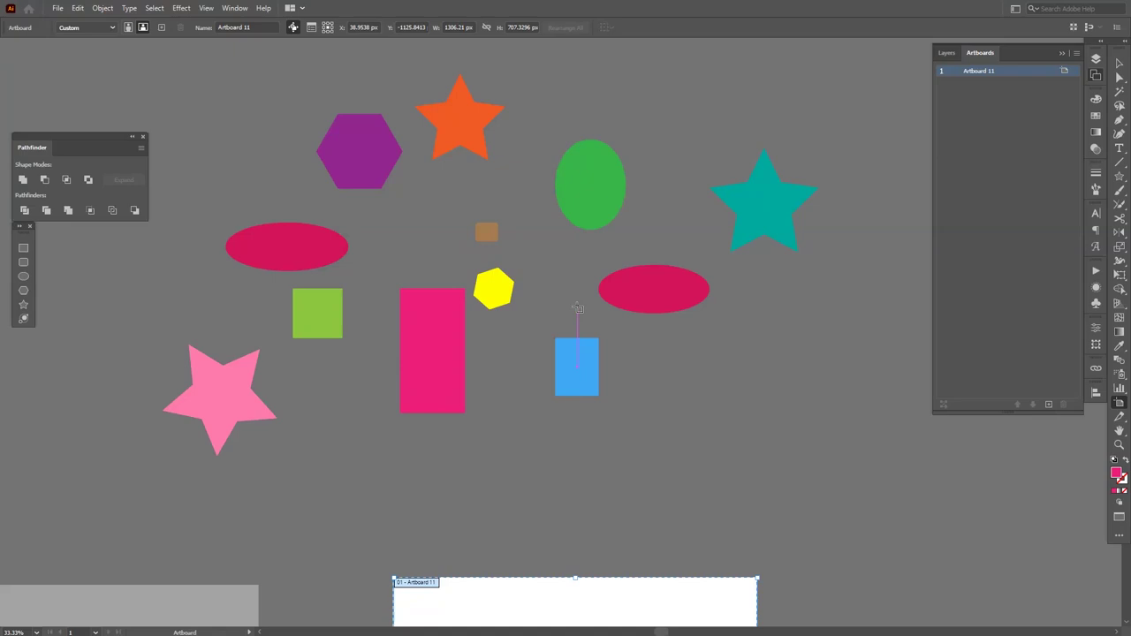
left_click(492, 287)
left_click(491, 288)
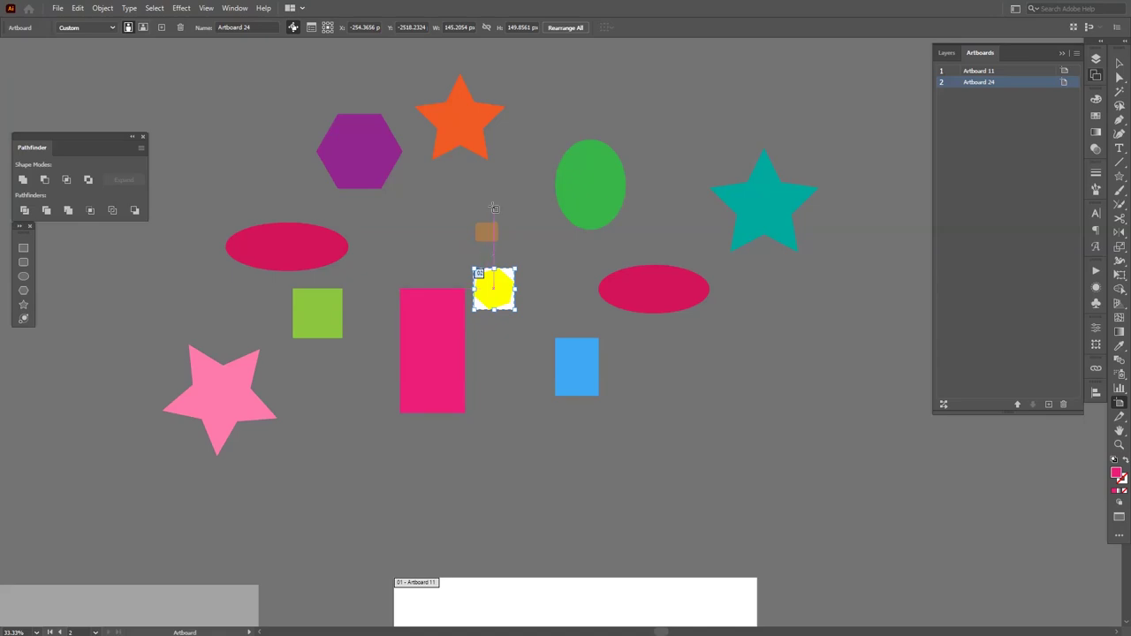
left_click(477, 123)
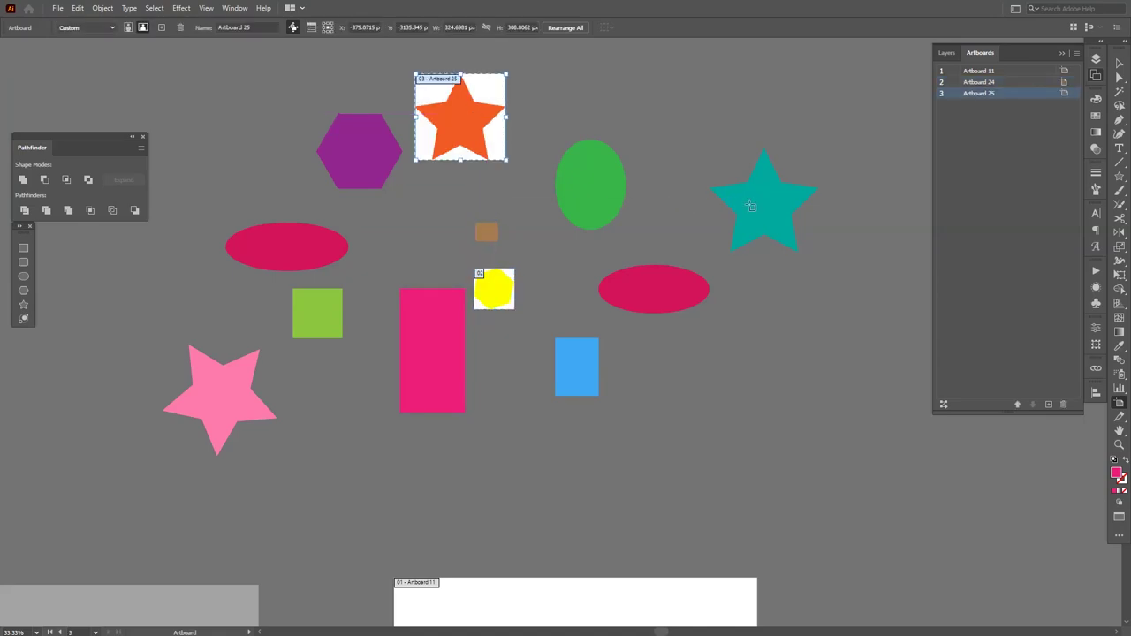
left_click(749, 205)
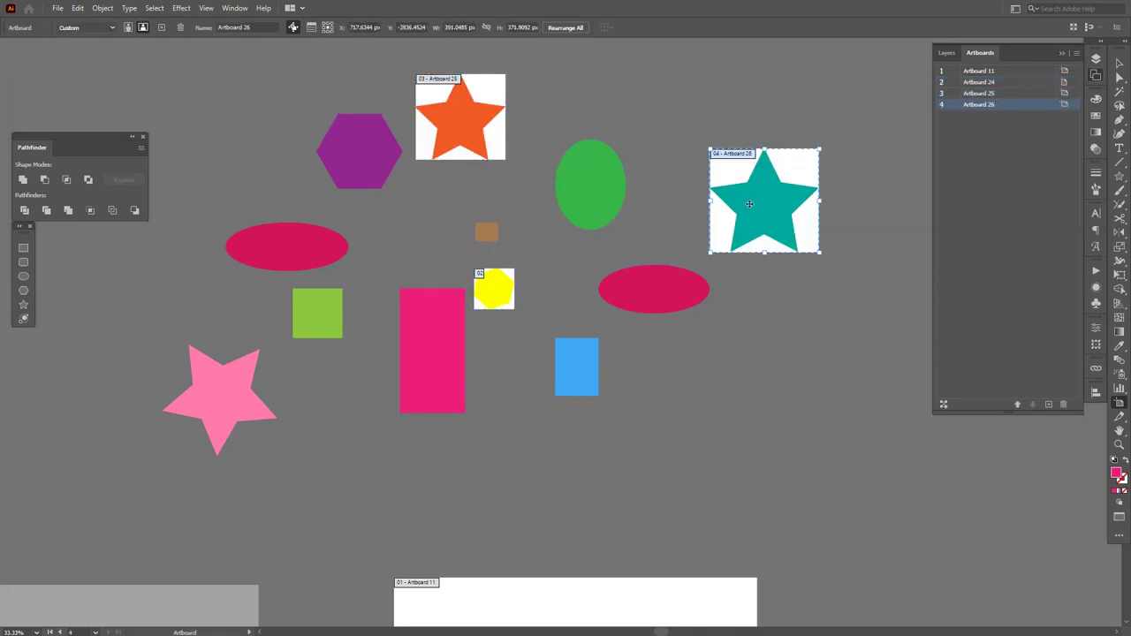
left_click(610, 189)
left_click(656, 287)
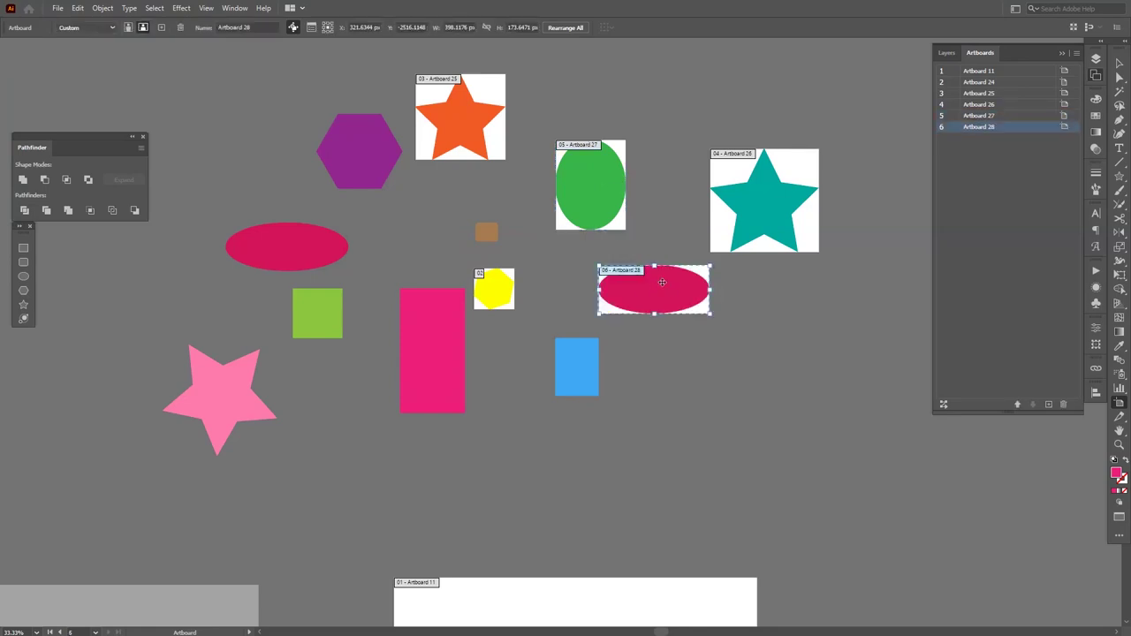
left_click(488, 232)
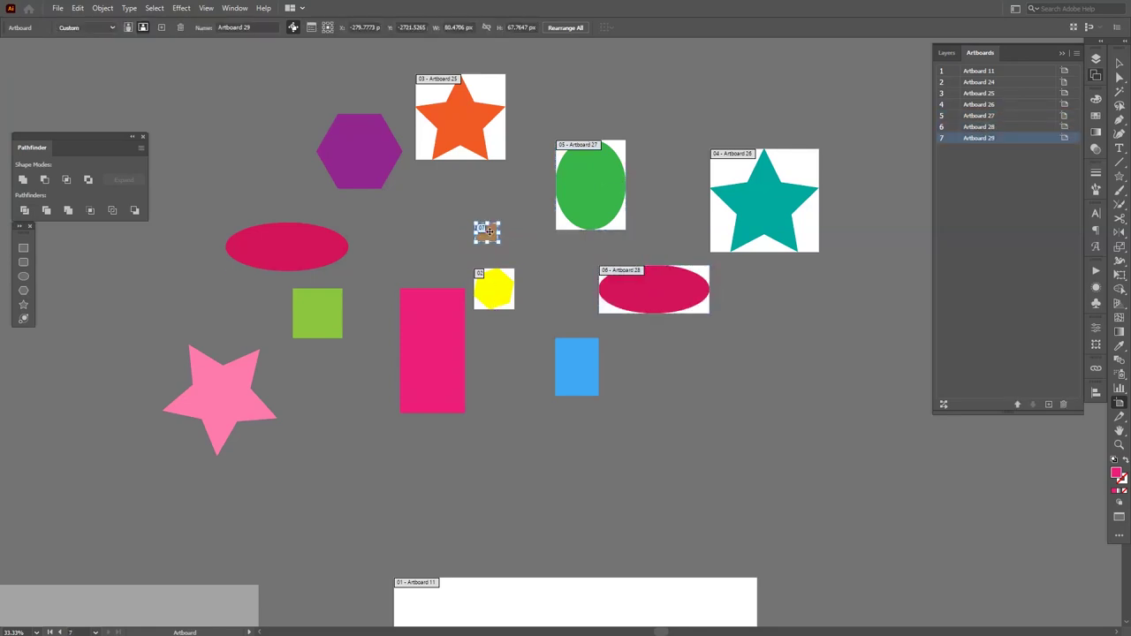
left_click(588, 360)
left_click(213, 372)
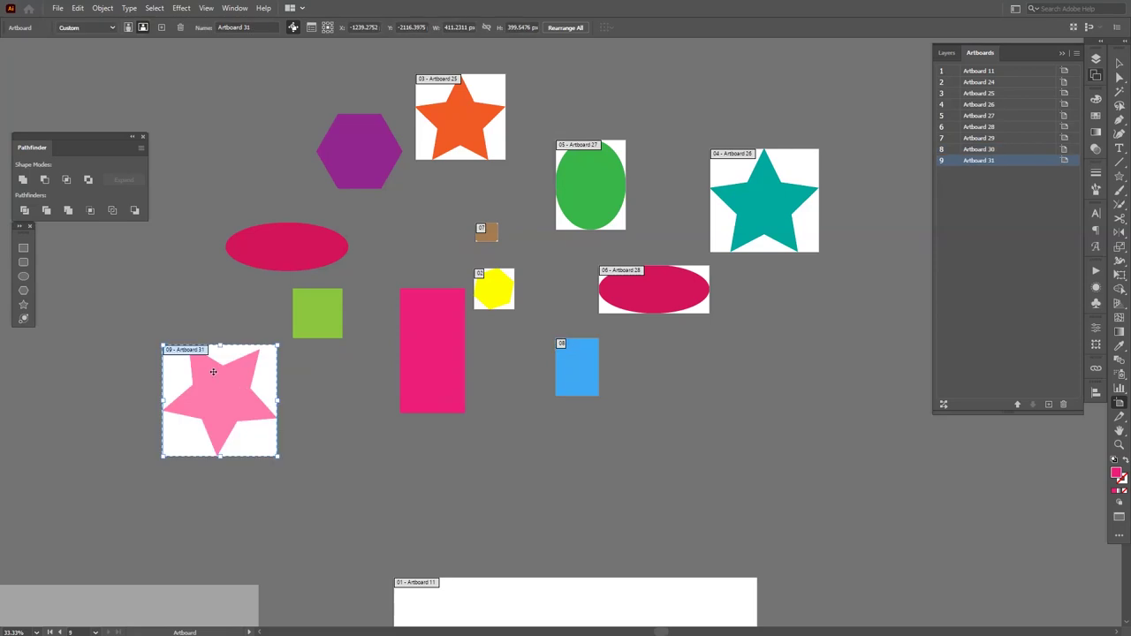
key("Escape")
key("ctrl+z")
key("ctrl+z")
key("ctrl+z")
key("ctrl+z")
key("ctrl+z")
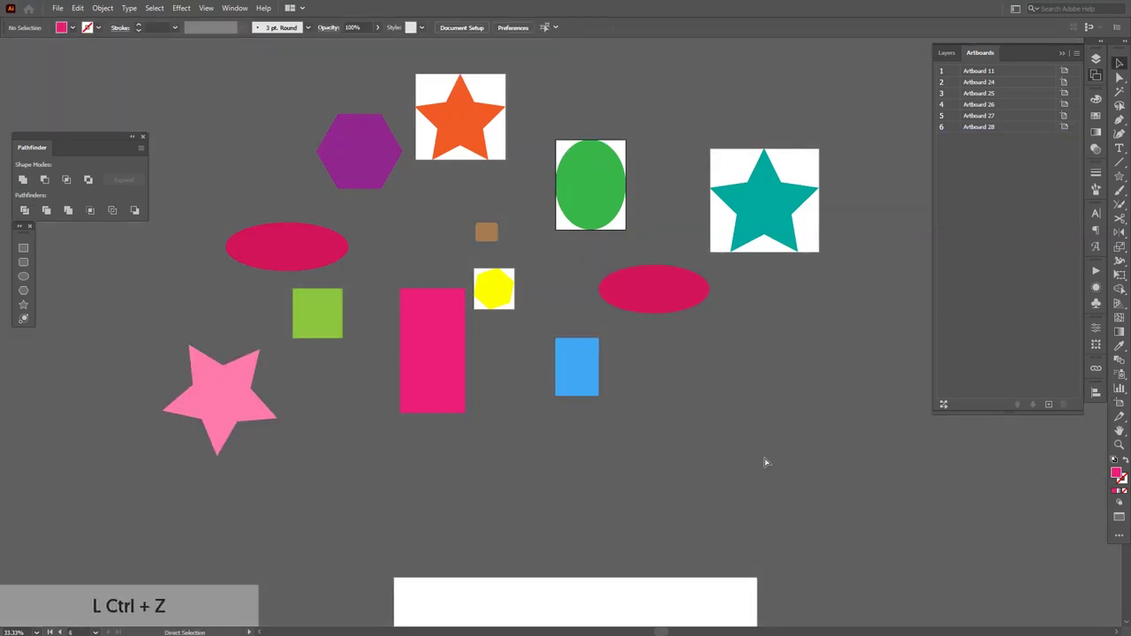
key("ctrl+z")
key("ctrl+z")
key("ctrl+z")
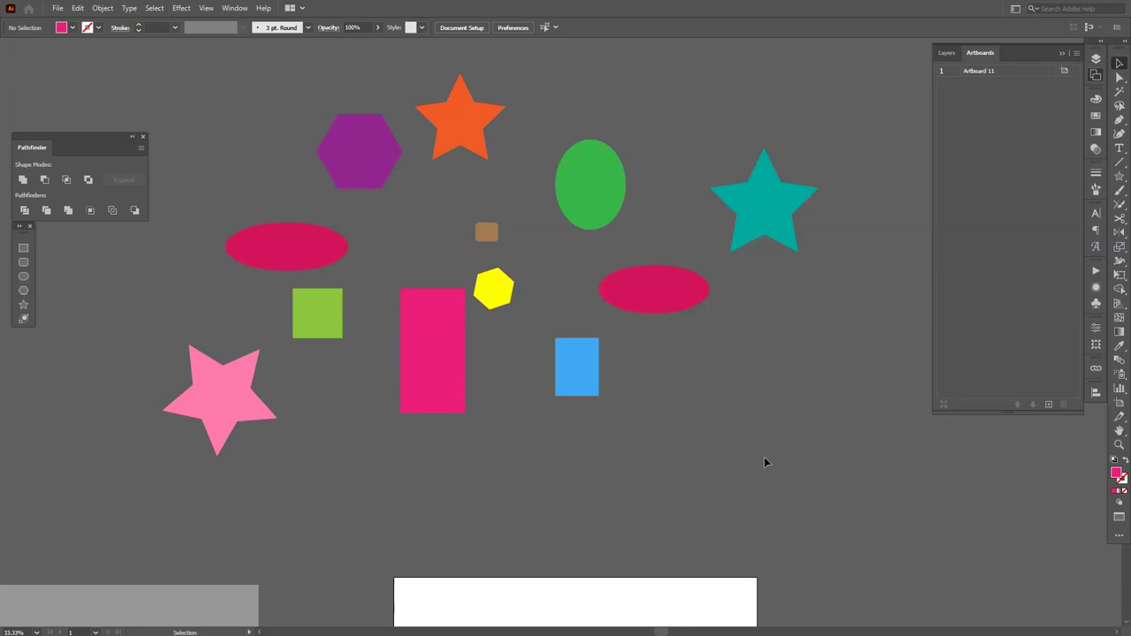
Run the make_artboards-no-space script from File > Scripts > Other Script to create 12 fitted artboards.
left_click_drag(707, 378, 727, 412)
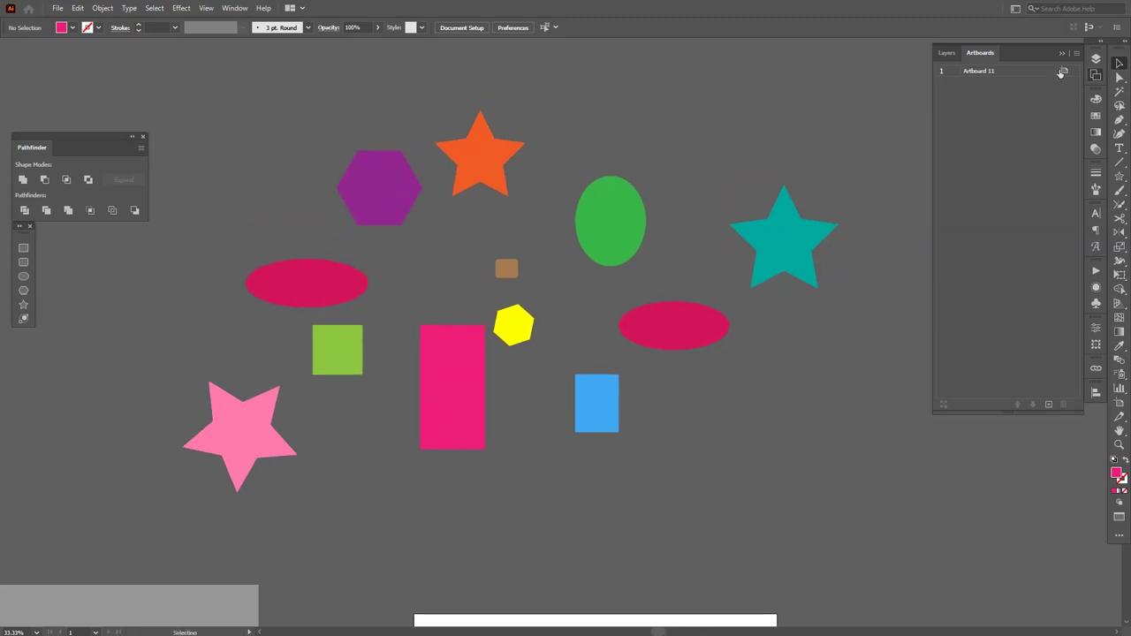
left_click(1063, 53)
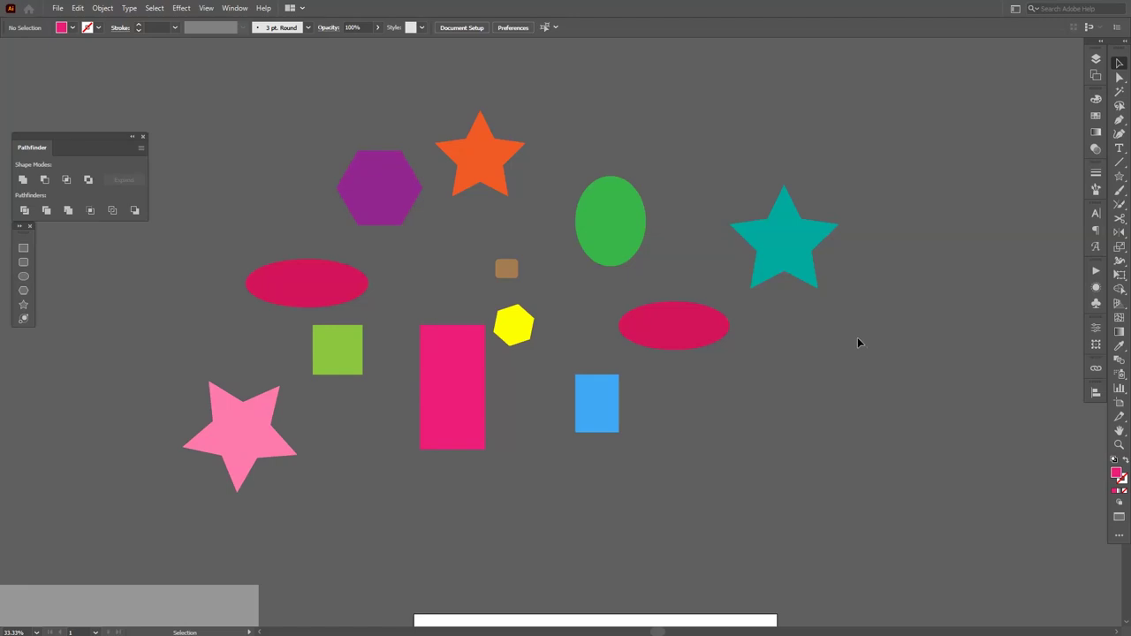
left_click_drag(778, 433, 780, 449)
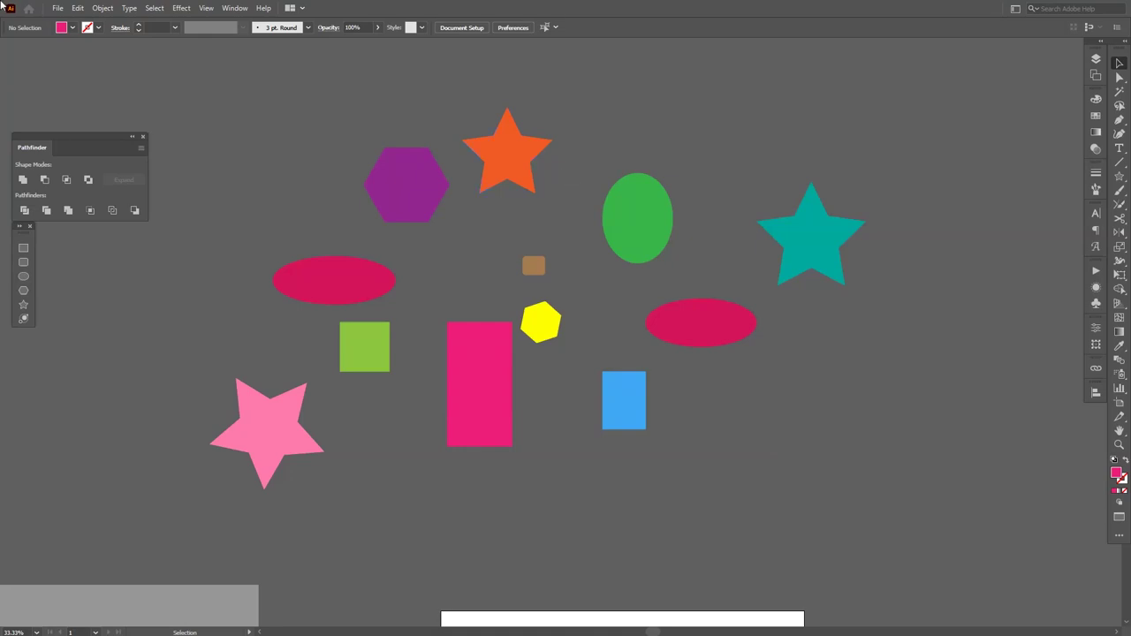
left_click(55, 7)
mouse_move(146, 278)
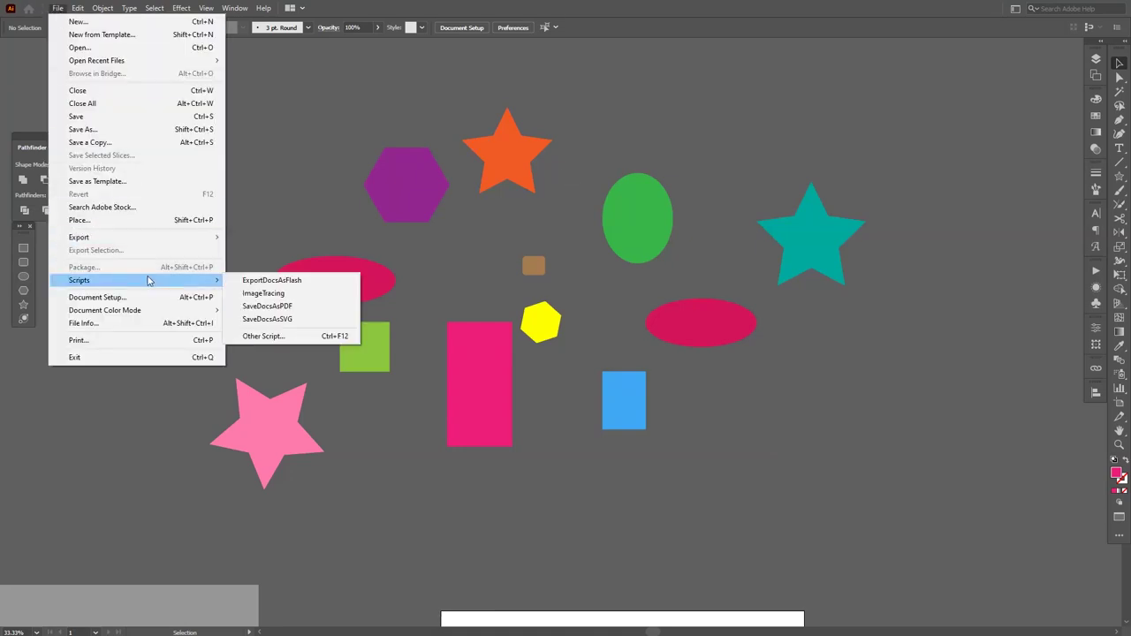
left_click(269, 336)
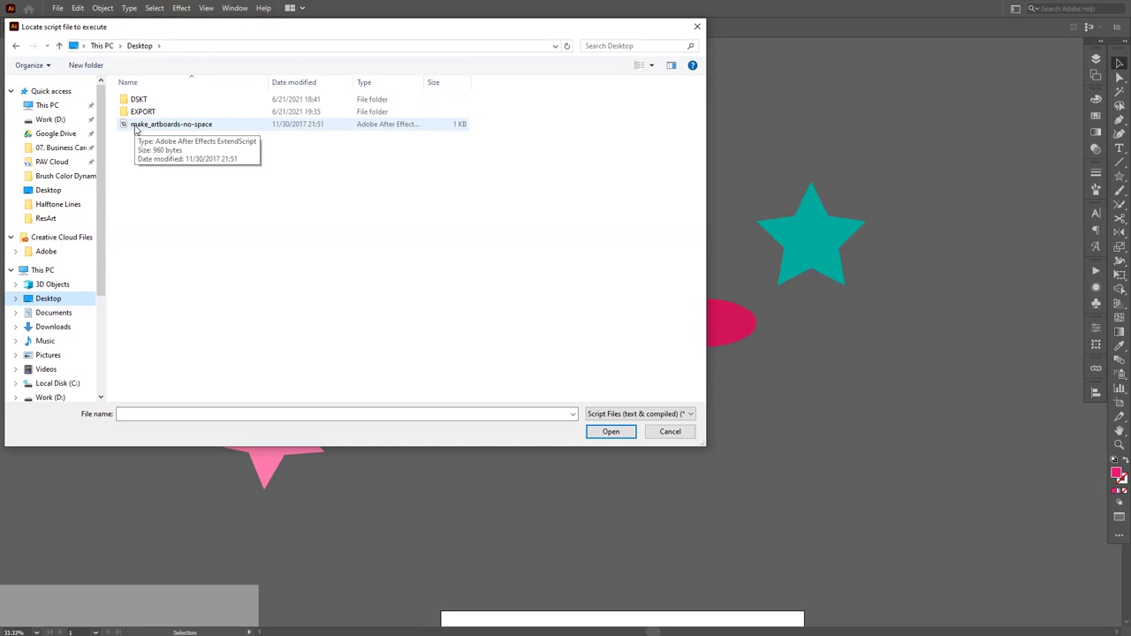
double_click(175, 127)
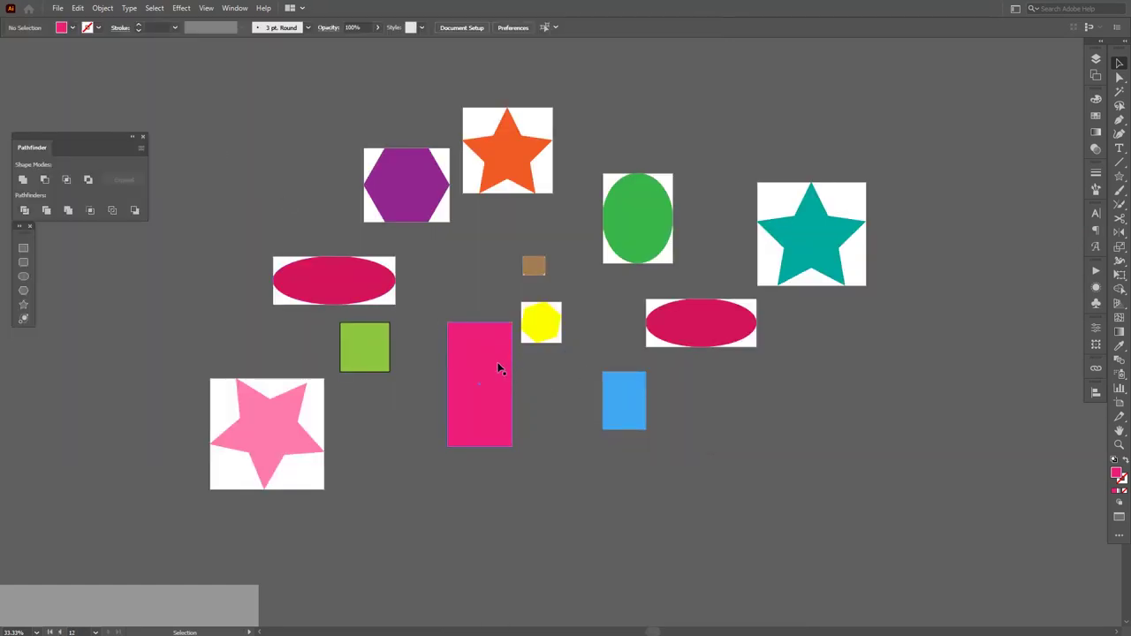
Apply Rearrange All Artboards from the Artboards panel with 5 columns and 20 px spacing.
left_click_drag(500, 366, 500, 307)
key("ctrl+z")
left_click_drag(618, 300, 646, 330)
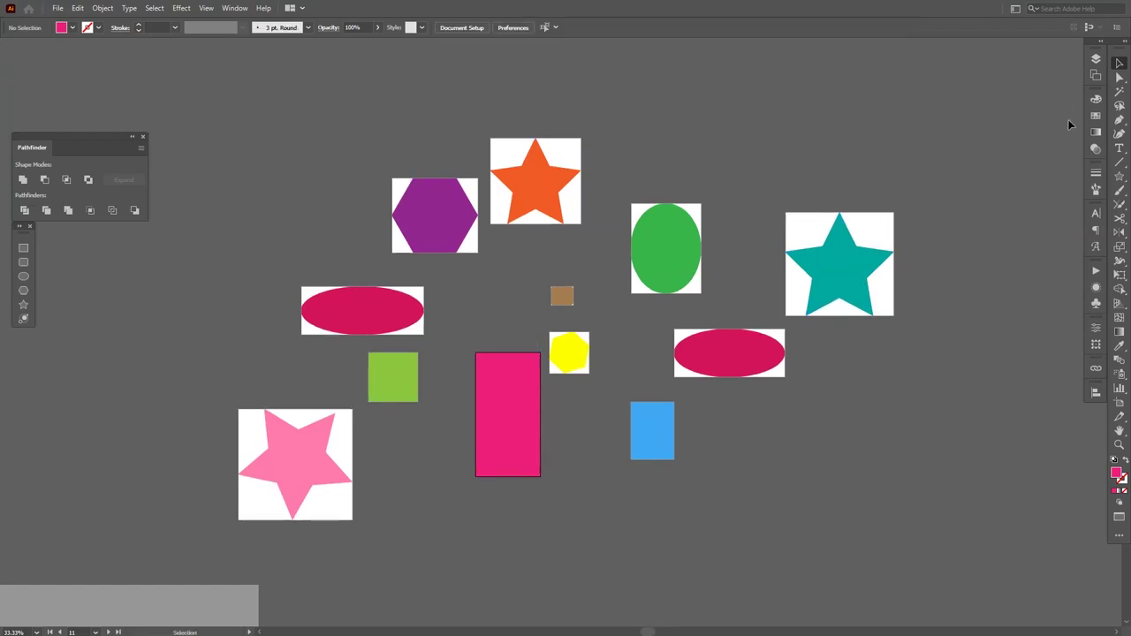
left_click(1095, 76)
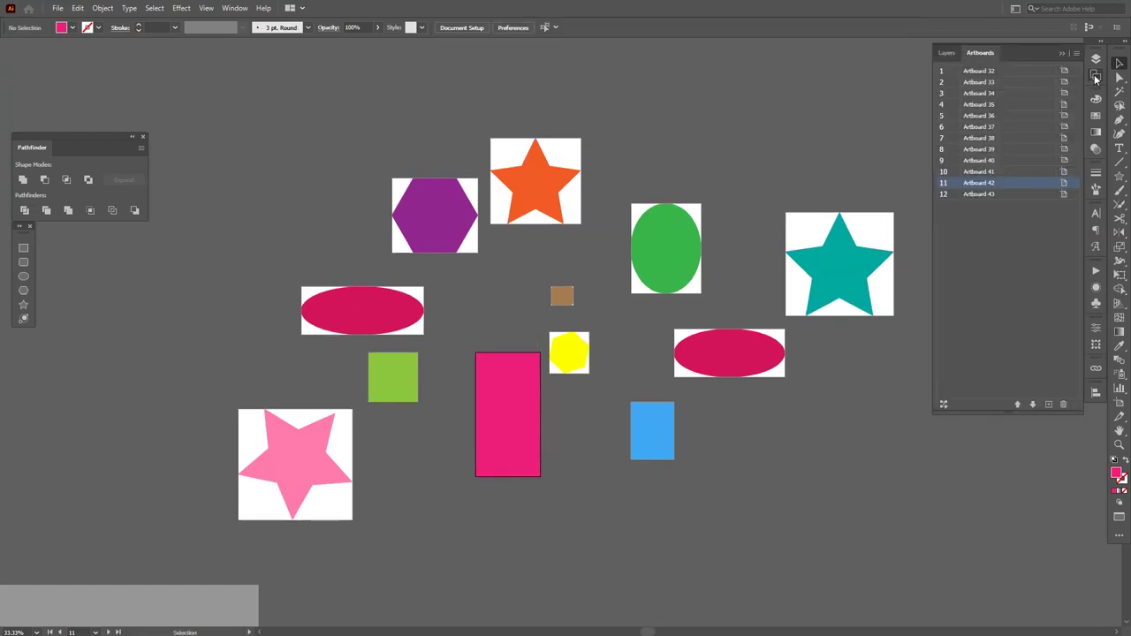
left_click(943, 407)
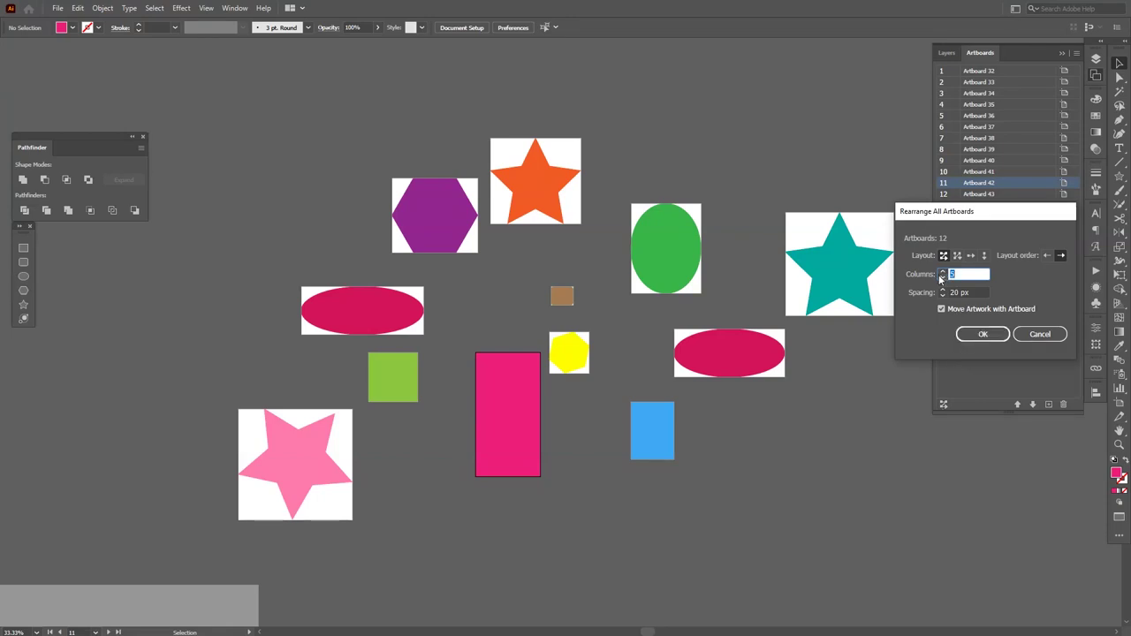
key("Return")
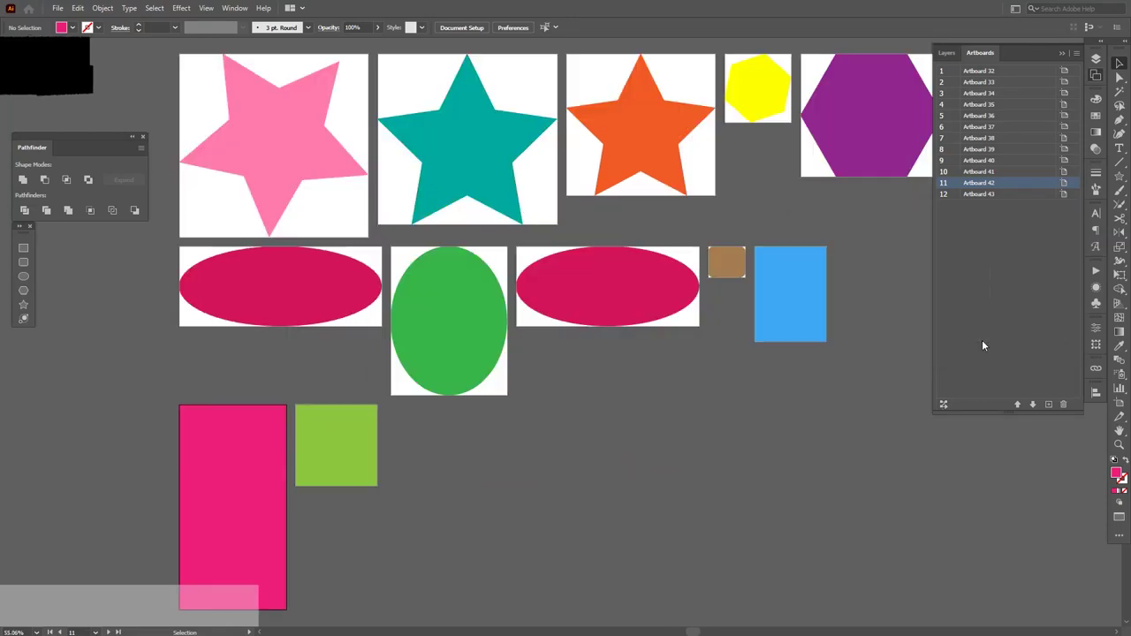
Pan and zoom across the rearranged five-column artboard grid to inspect it.
key("space")
scroll(689, 407, "down", 1)
left_click_drag(689, 407, 654, 447)
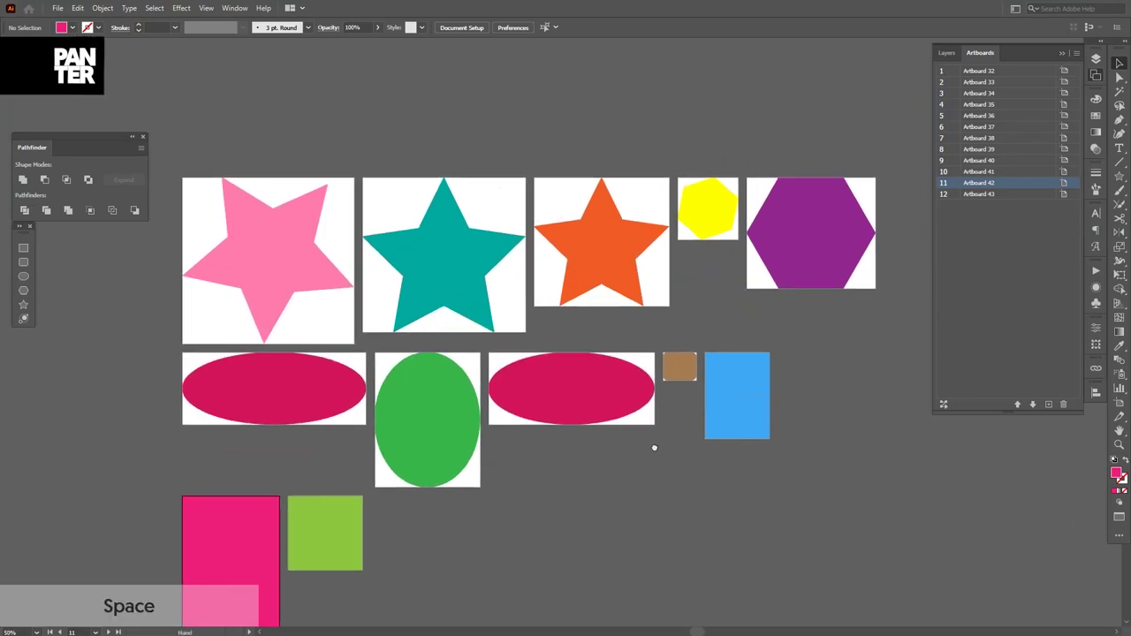
scroll(651, 449, "down", 2)
scroll(647, 411, "up", 2)
scroll(654, 418, "down", 3)
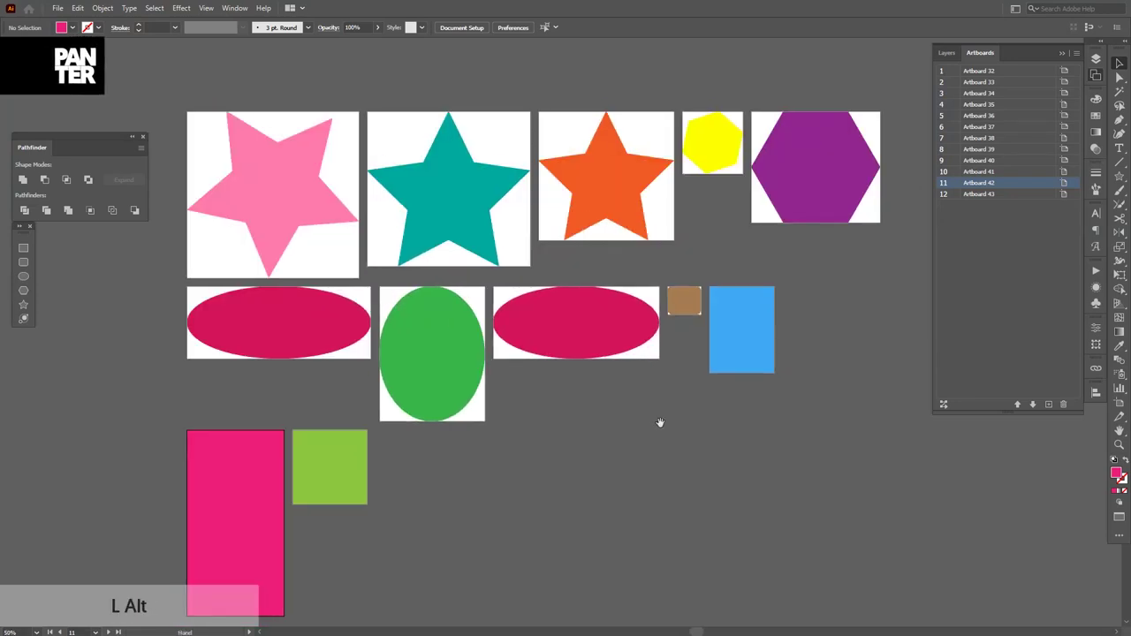